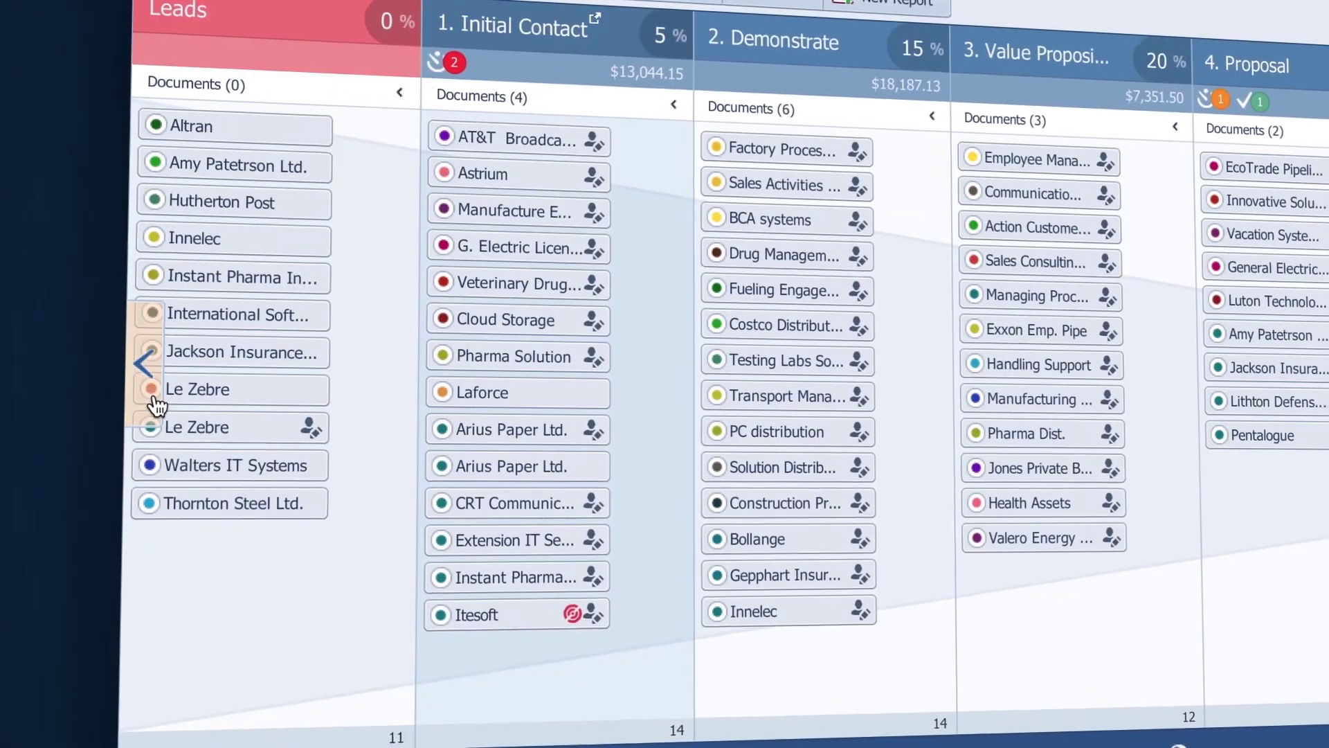
Move Thornton Steel Ltd. from Leads to Initial Contact and save its 8/31/15 closing date
drag(161, 504, 485, 654)
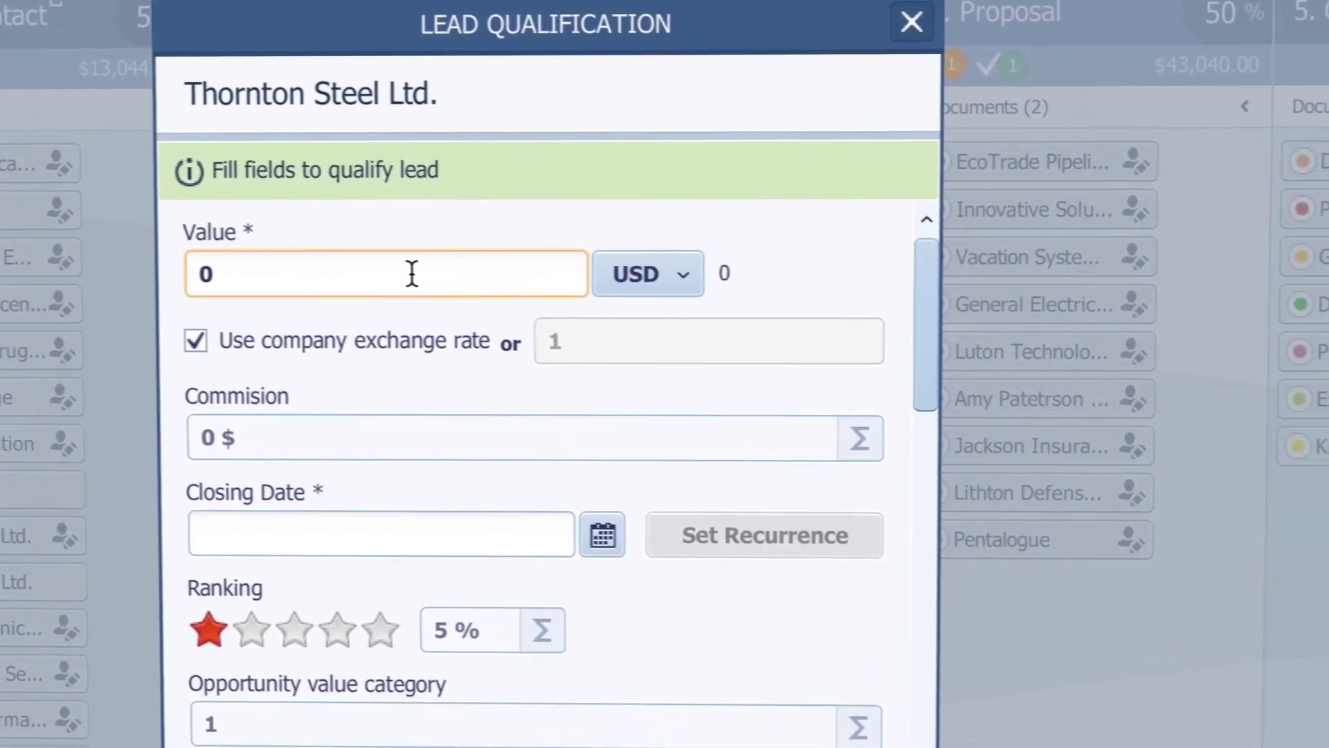
click(521, 533)
click(623, 563)
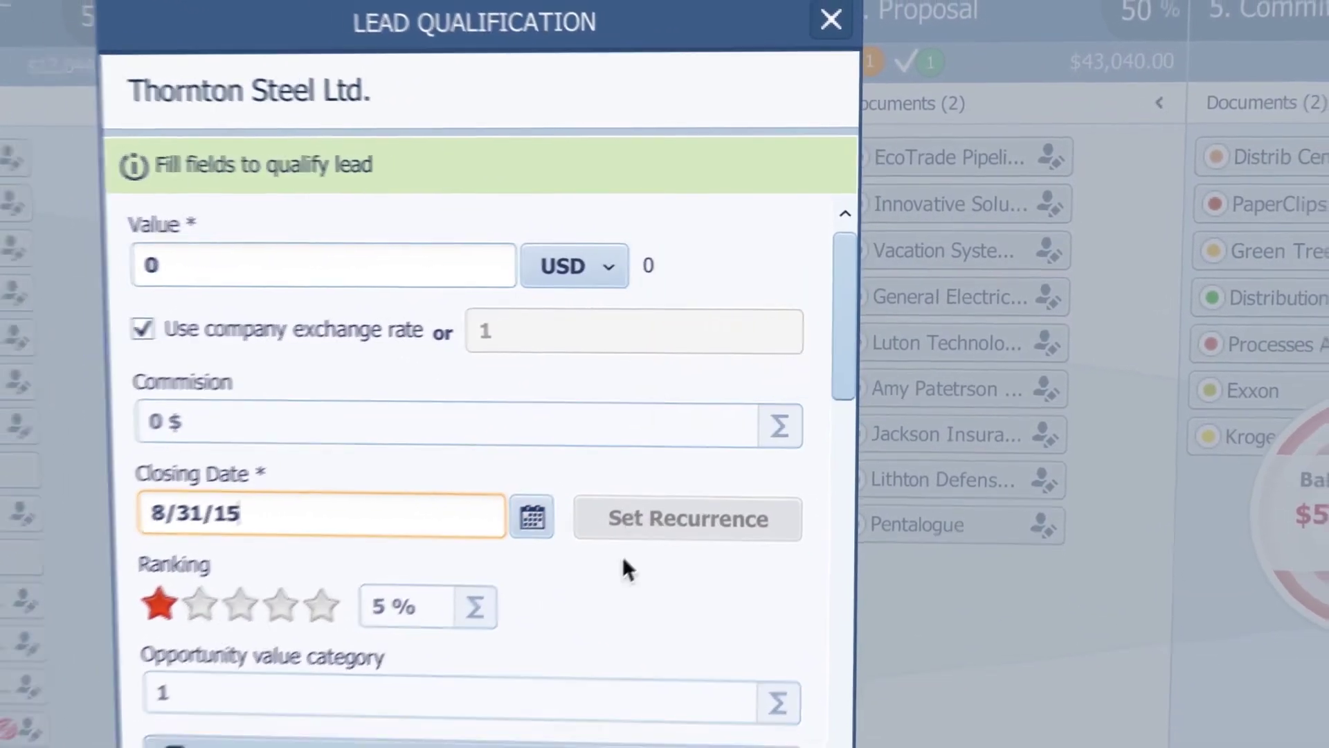
click(736, 677)
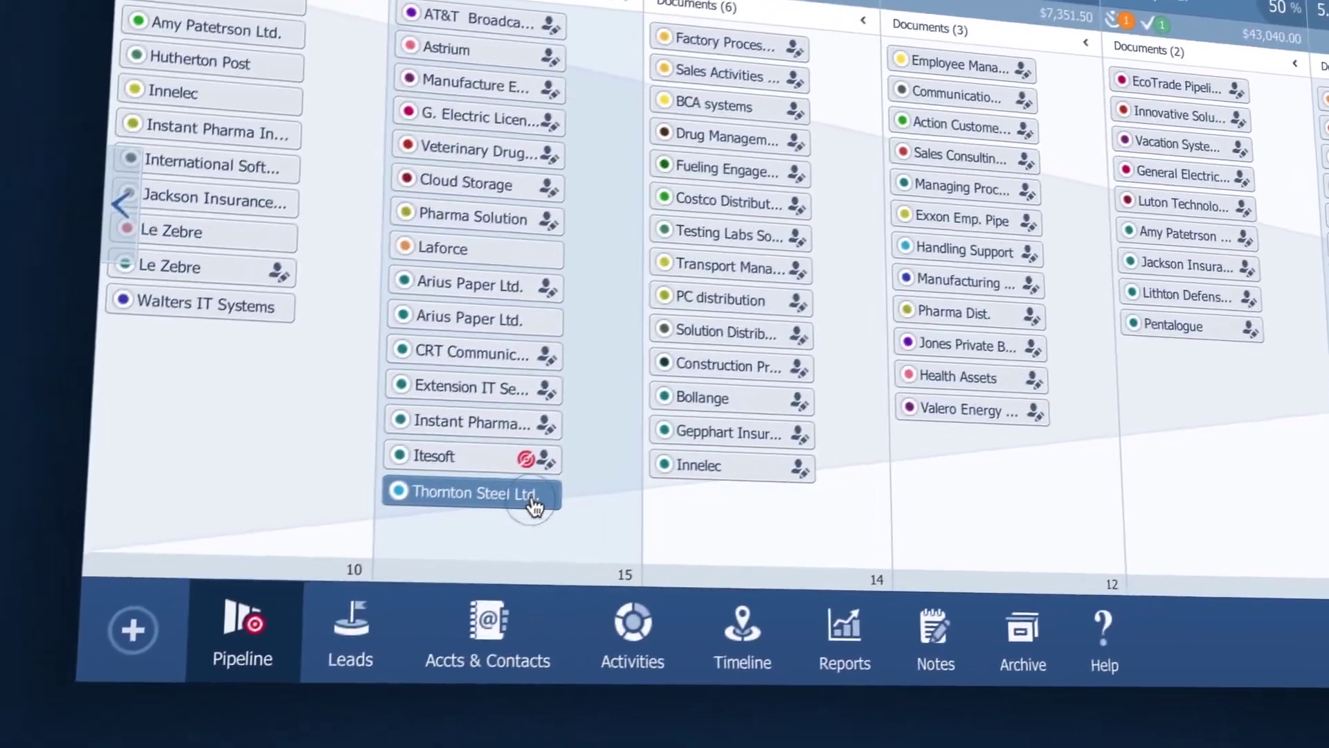
Apply the 3/1/14 - 12/31/15 price list to the Thornton Steel Ltd. opportunity
click(533, 504)
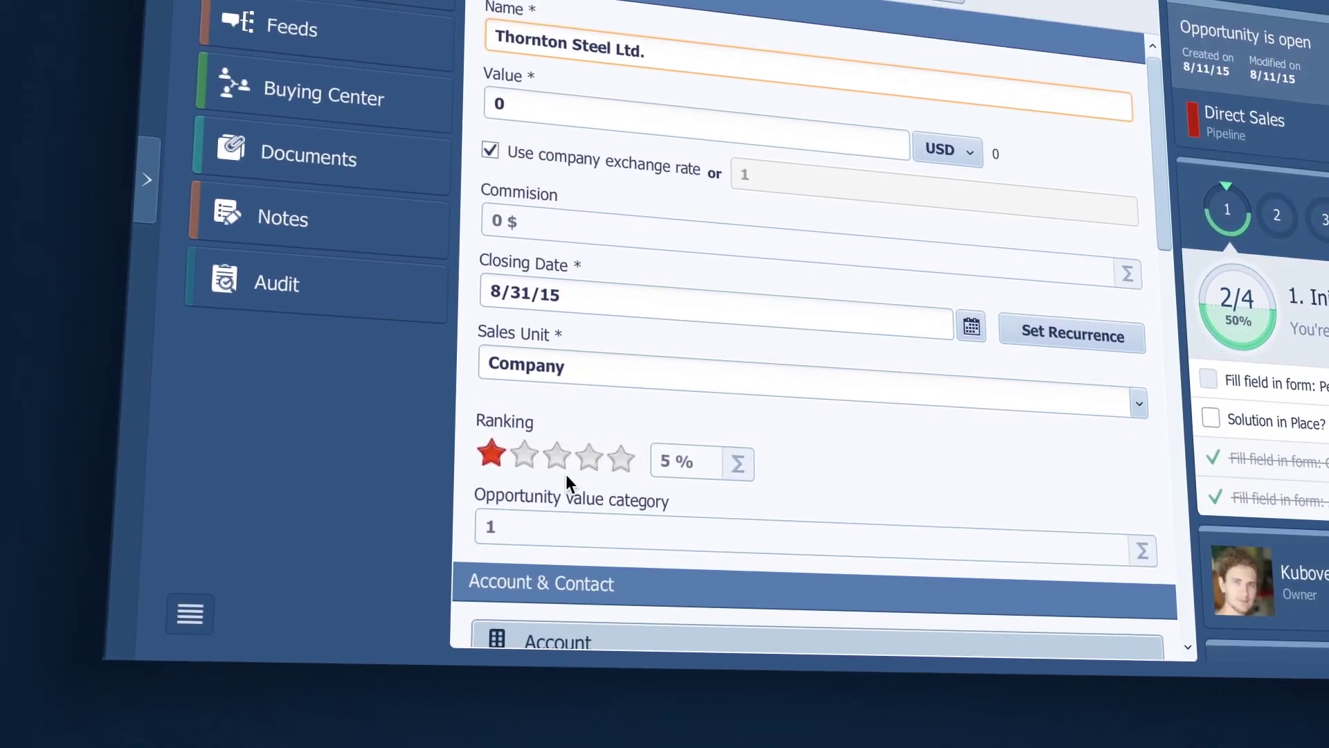
drag(1162, 173, 1098, 658)
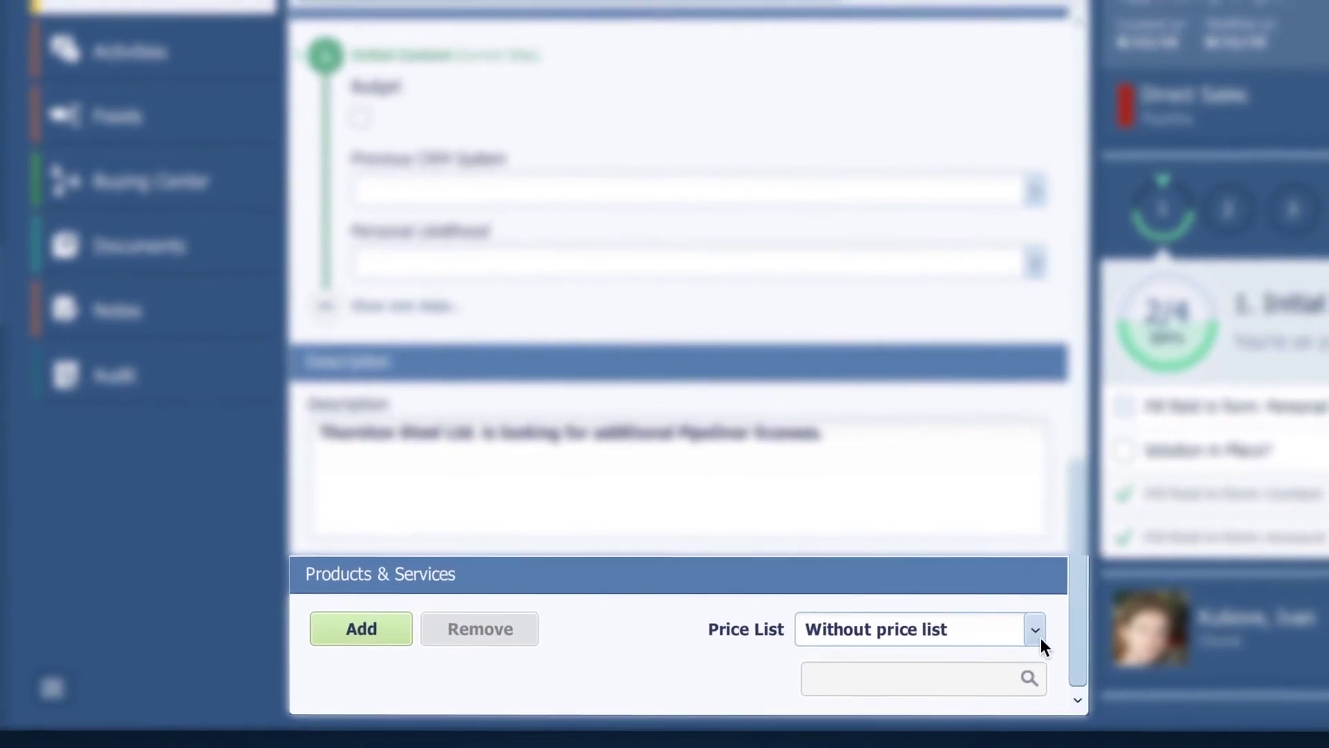
click(1032, 630)
click(992, 698)
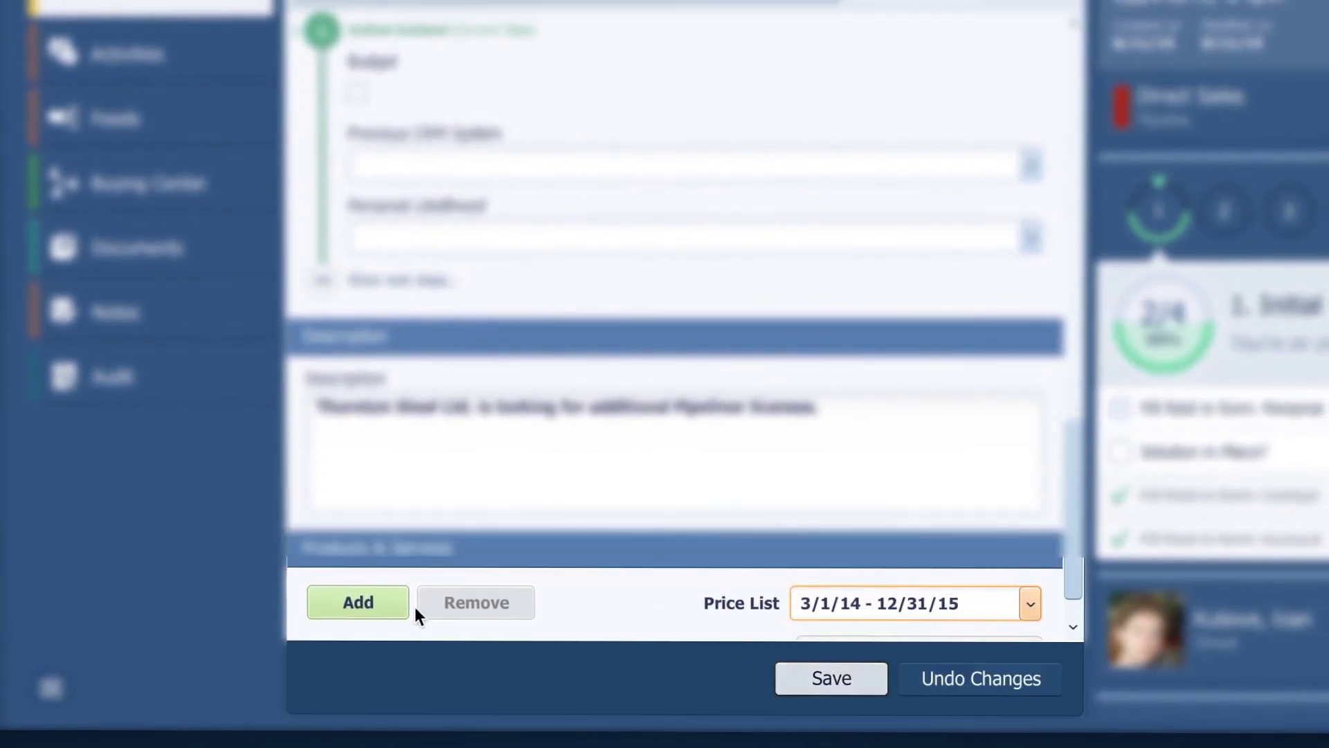
Add Pipeliner Licenses, Pipeline Set-up and Data Import products to the opportunity
click(393, 612)
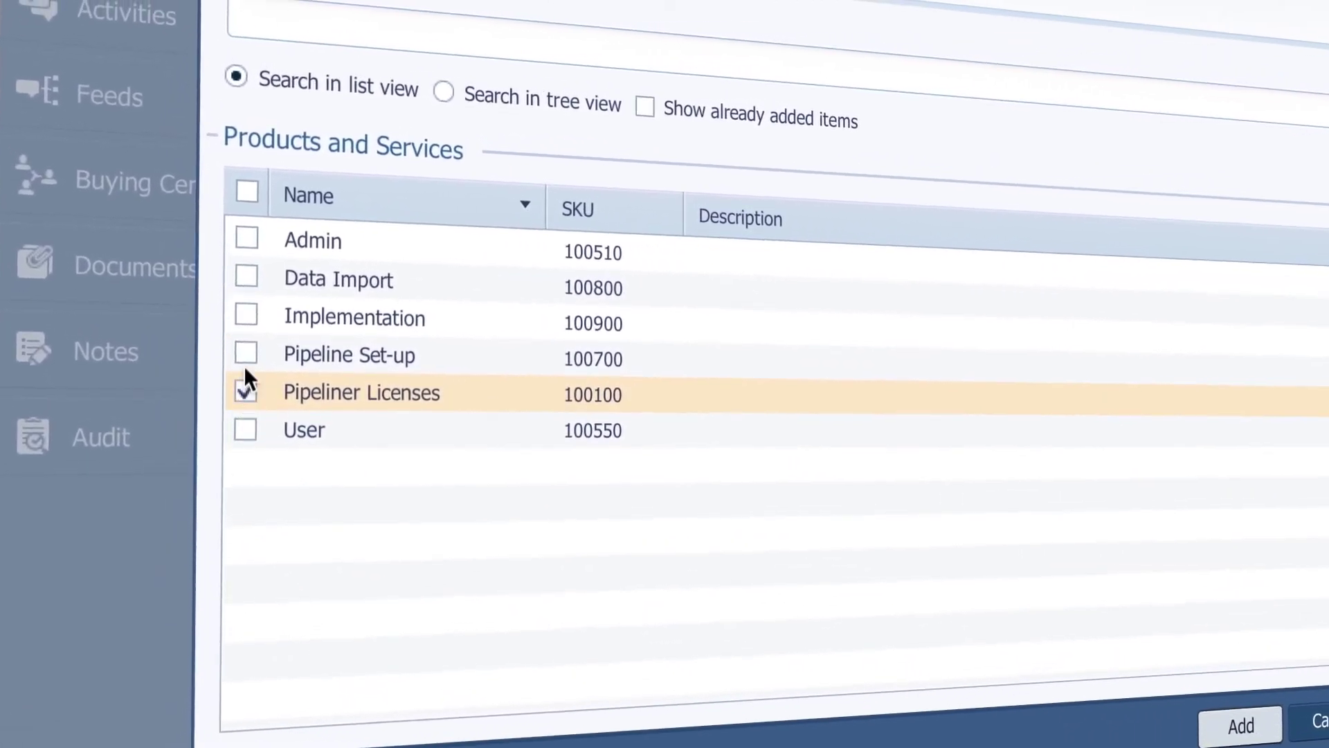
click(245, 454)
click(243, 417)
click(242, 340)
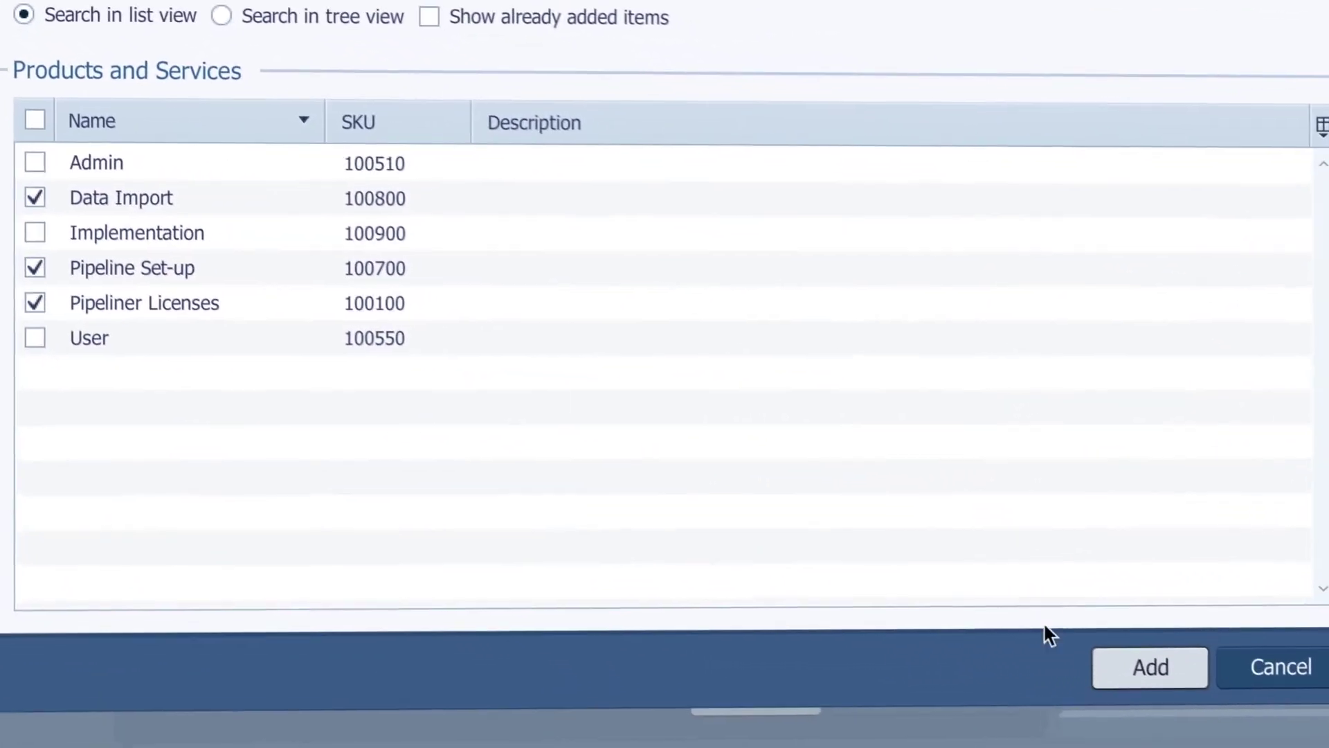
click(1151, 665)
Set the Pipeliner Licenses and Pipeline Set-up quantities to 5 each
scroll(1042, 536, down, 2)
scroll(1039, 533, down, 5)
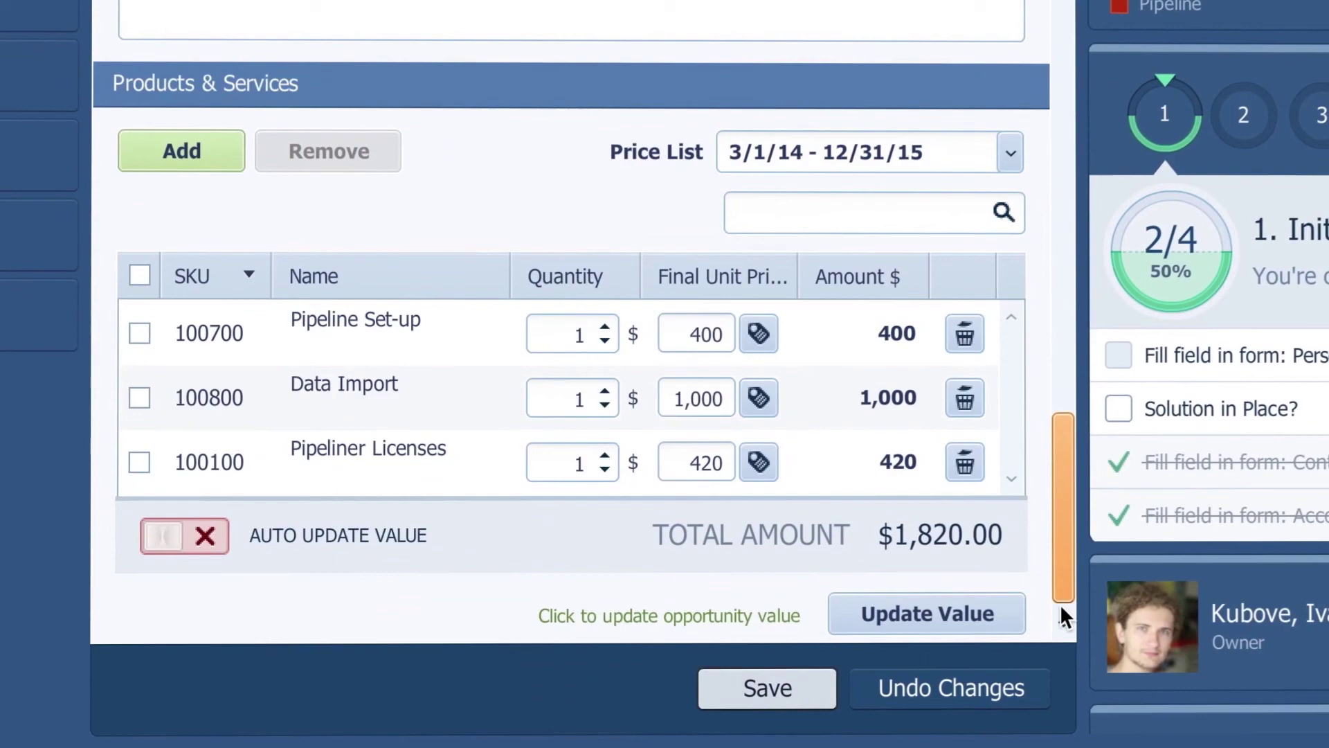
click(581, 440)
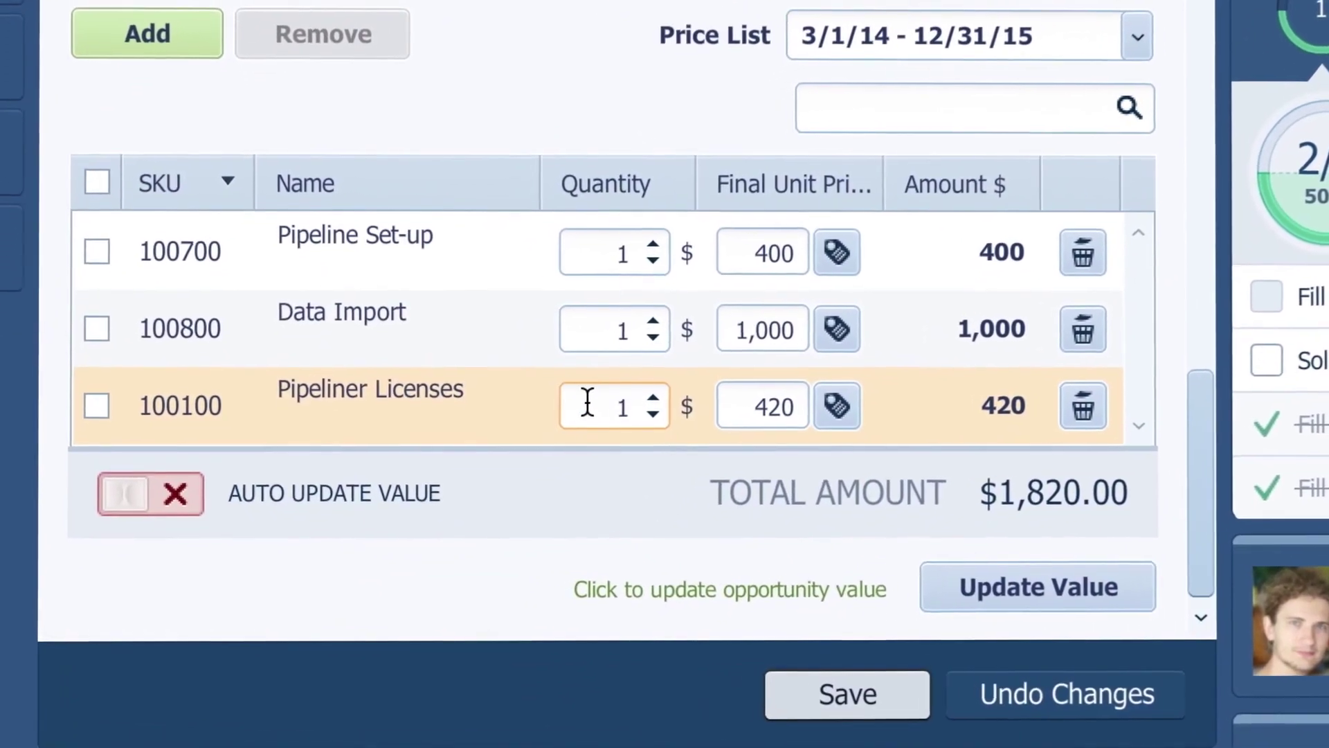
key(BackSpace)
text(5)
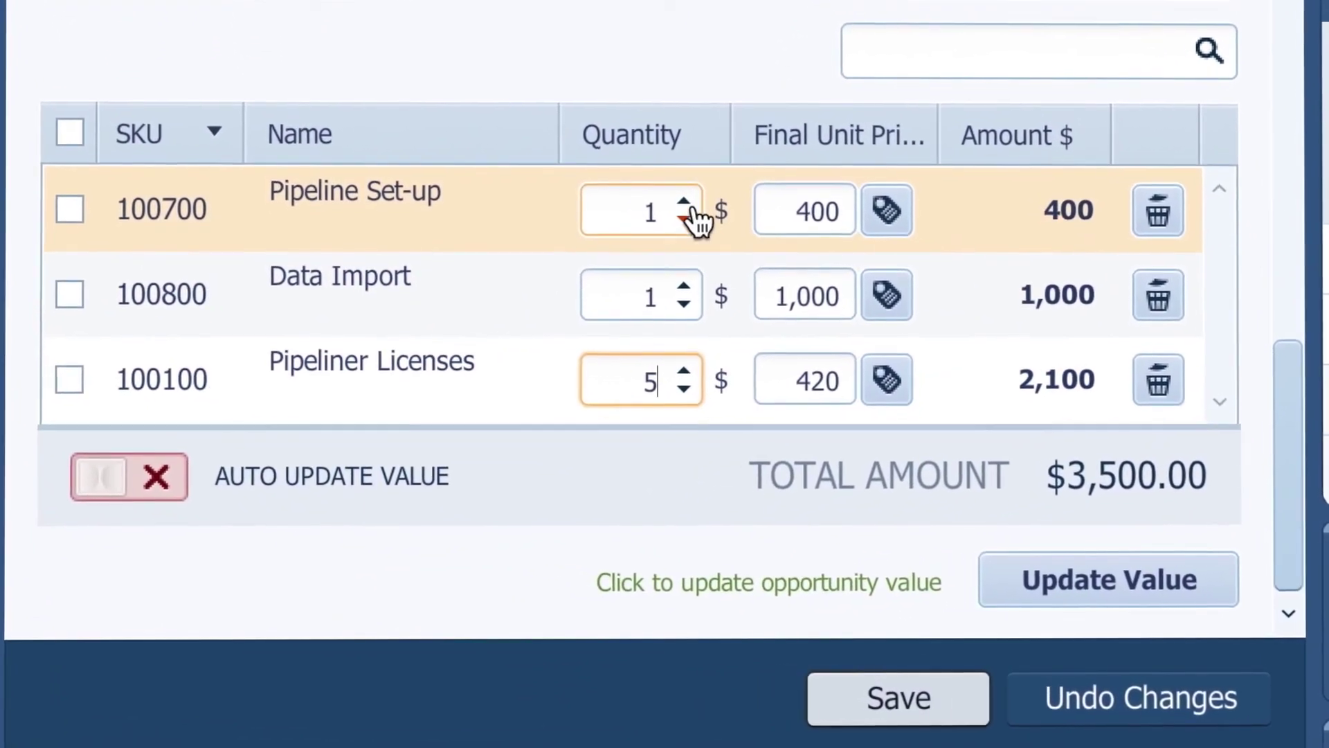
click(691, 199)
click(691, 199)
click(691, 198)
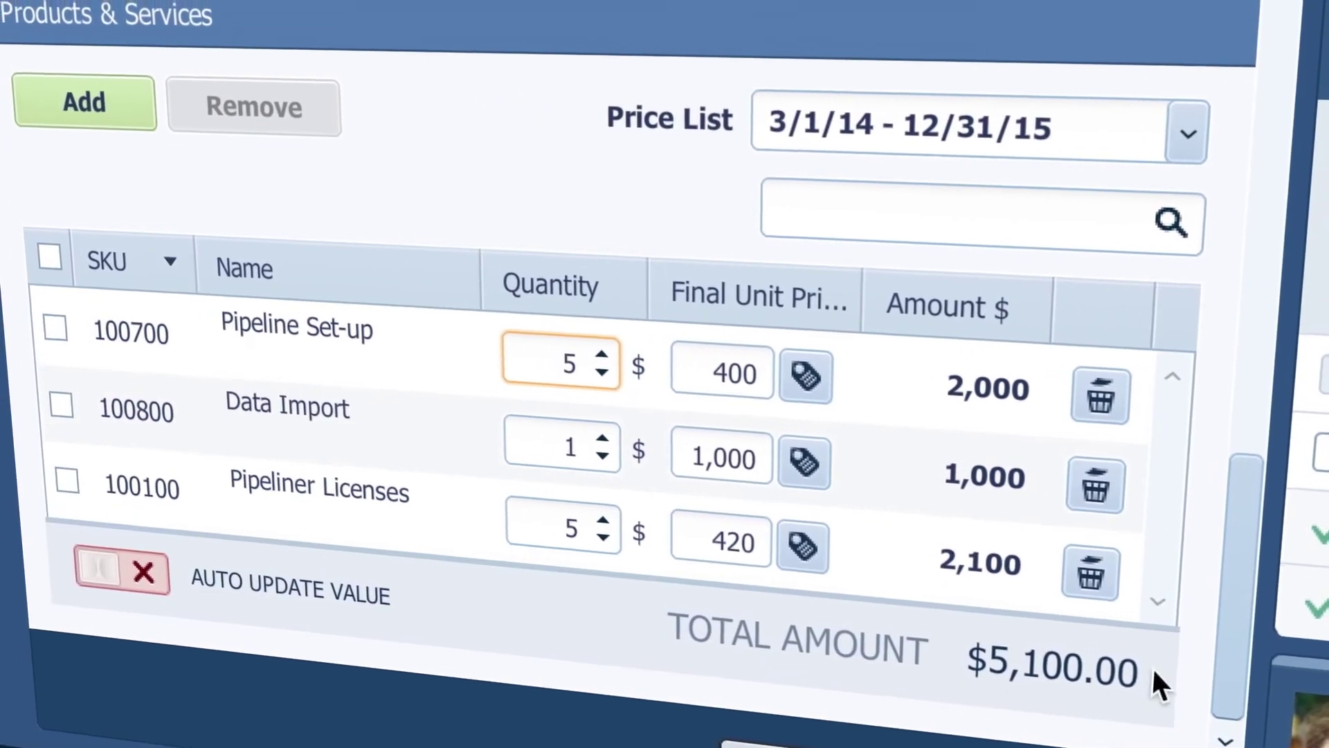
Save the $5,100 value with its $765 commission and close the opportunity window
mouse_move(1236, 620)
mouse_down()
mouse_move(1257, 426)
mouse_move(1225, 178)
mouse_up()
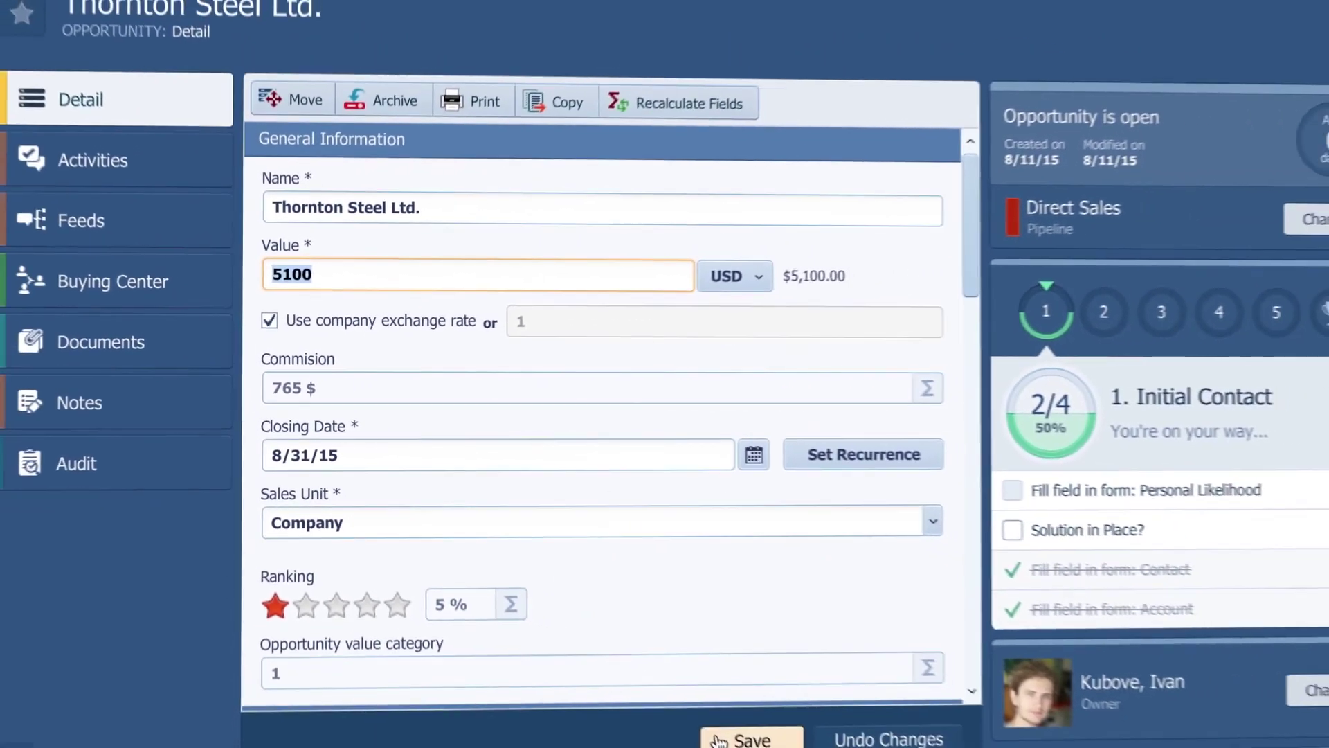
click(1290, 52)
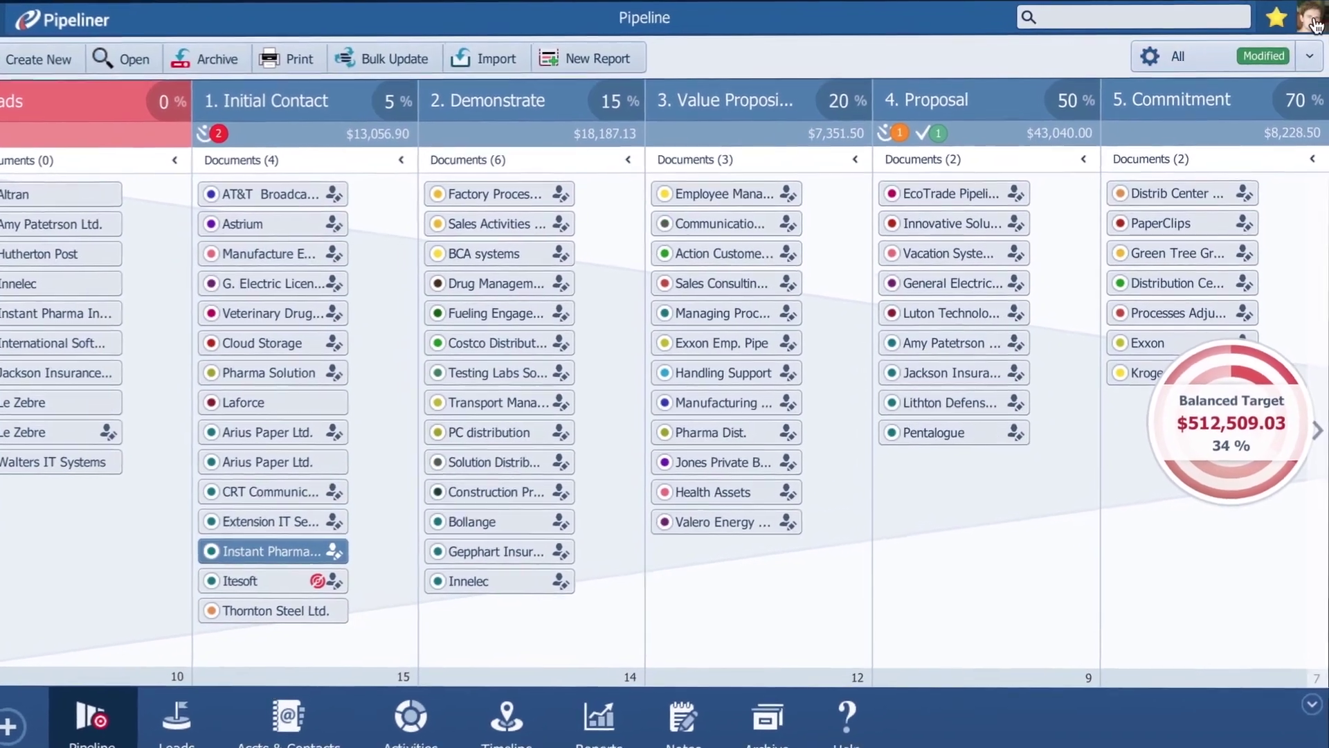
Go to Administration's Products & Prices settings through the profile menu
click(1311, 17)
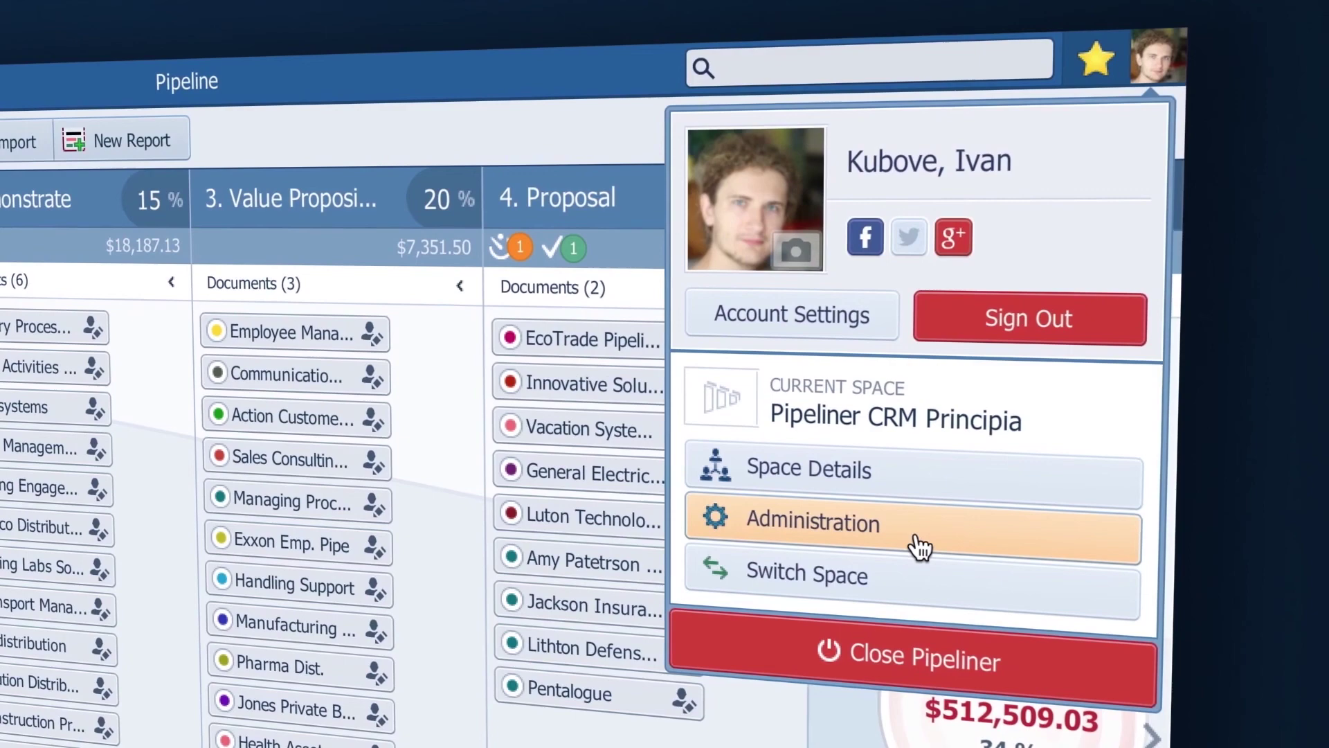
click(945, 521)
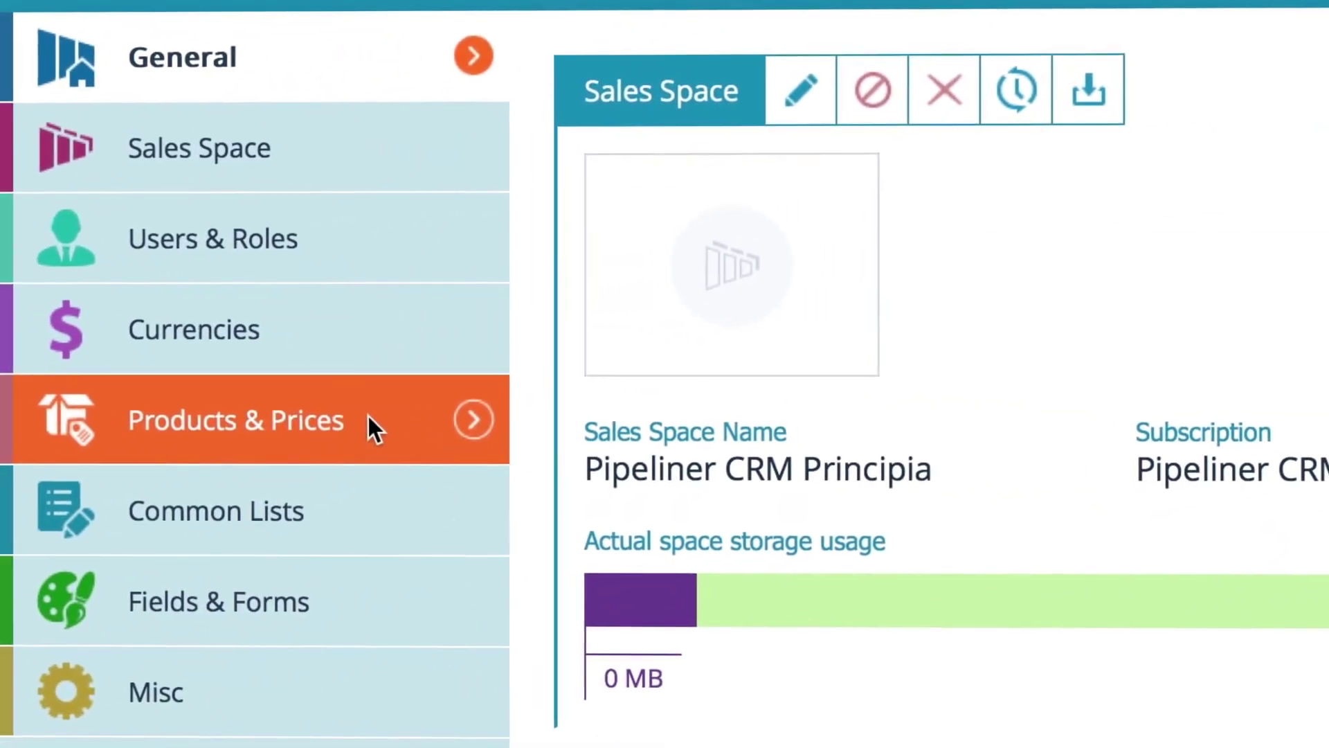
click(354, 423)
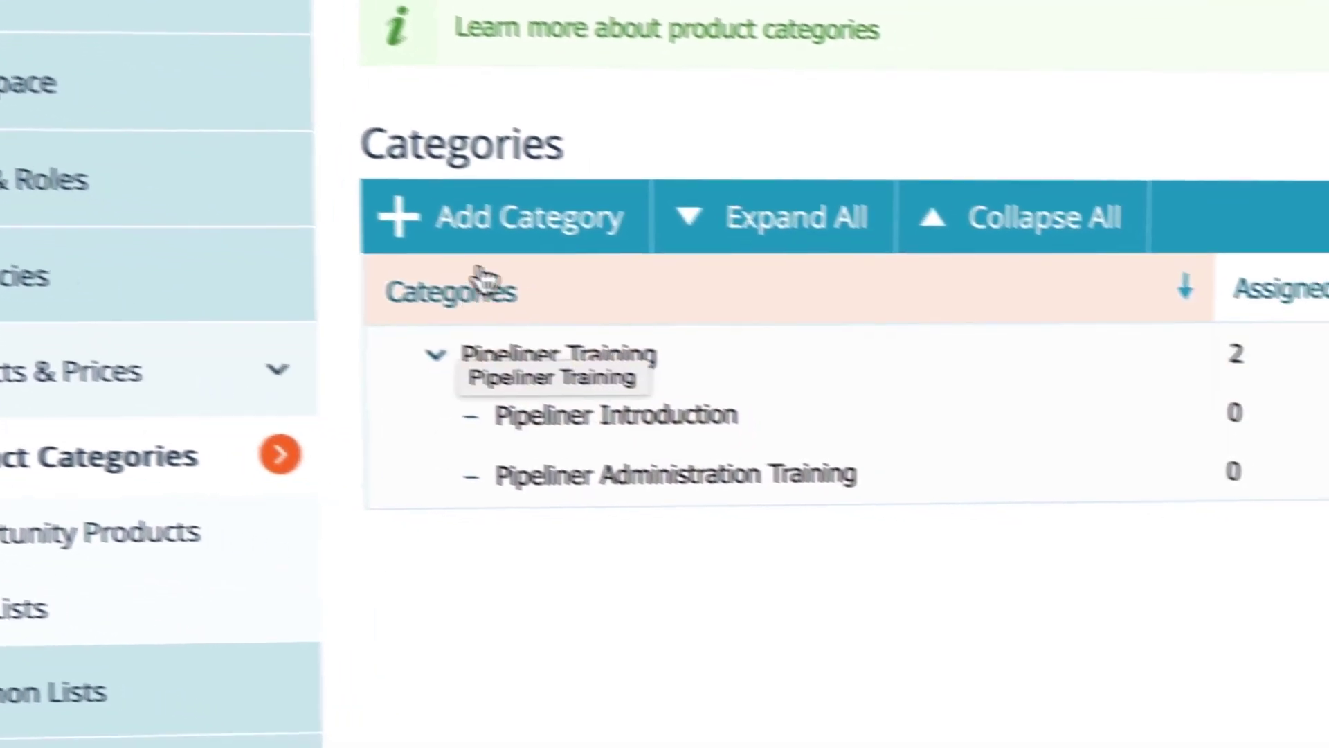
Create a product category named Pipeliner Premium with parent None
click(623, 257)
click(267, 267)
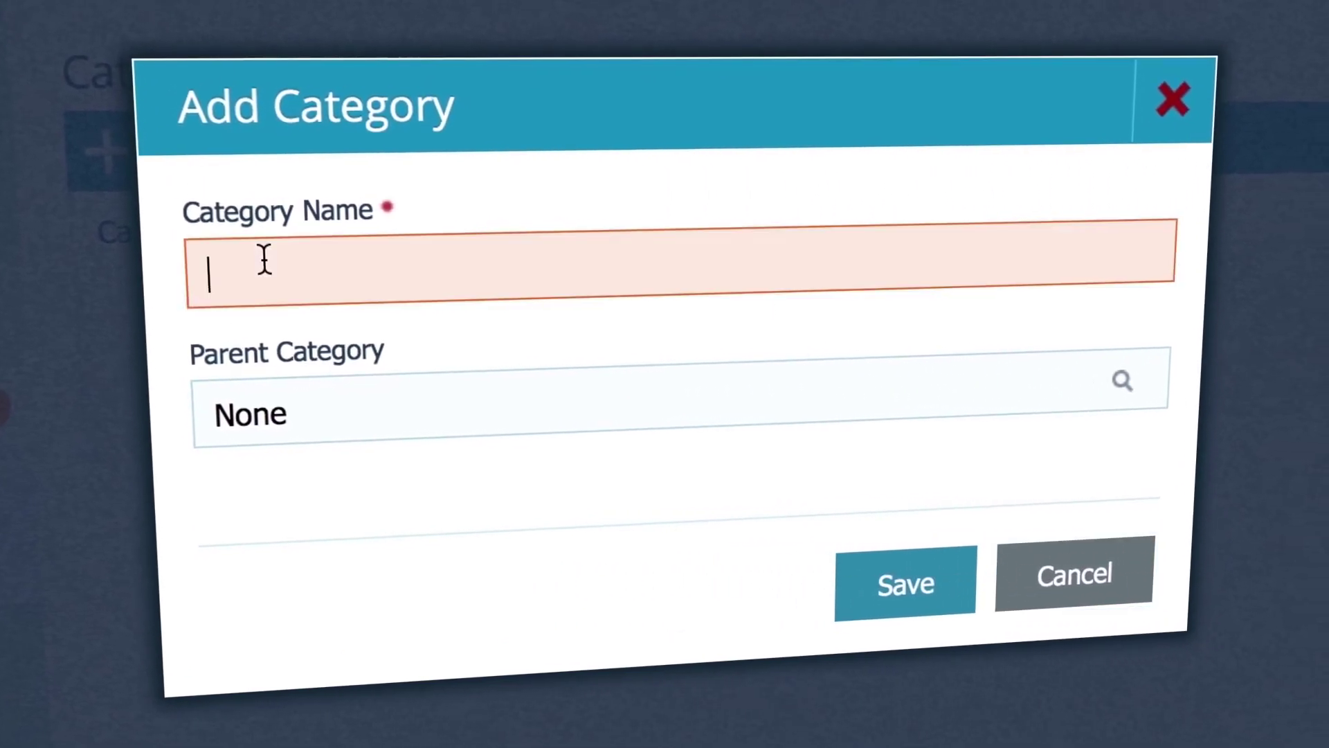
text(Pipeliner Premium)
click(304, 405)
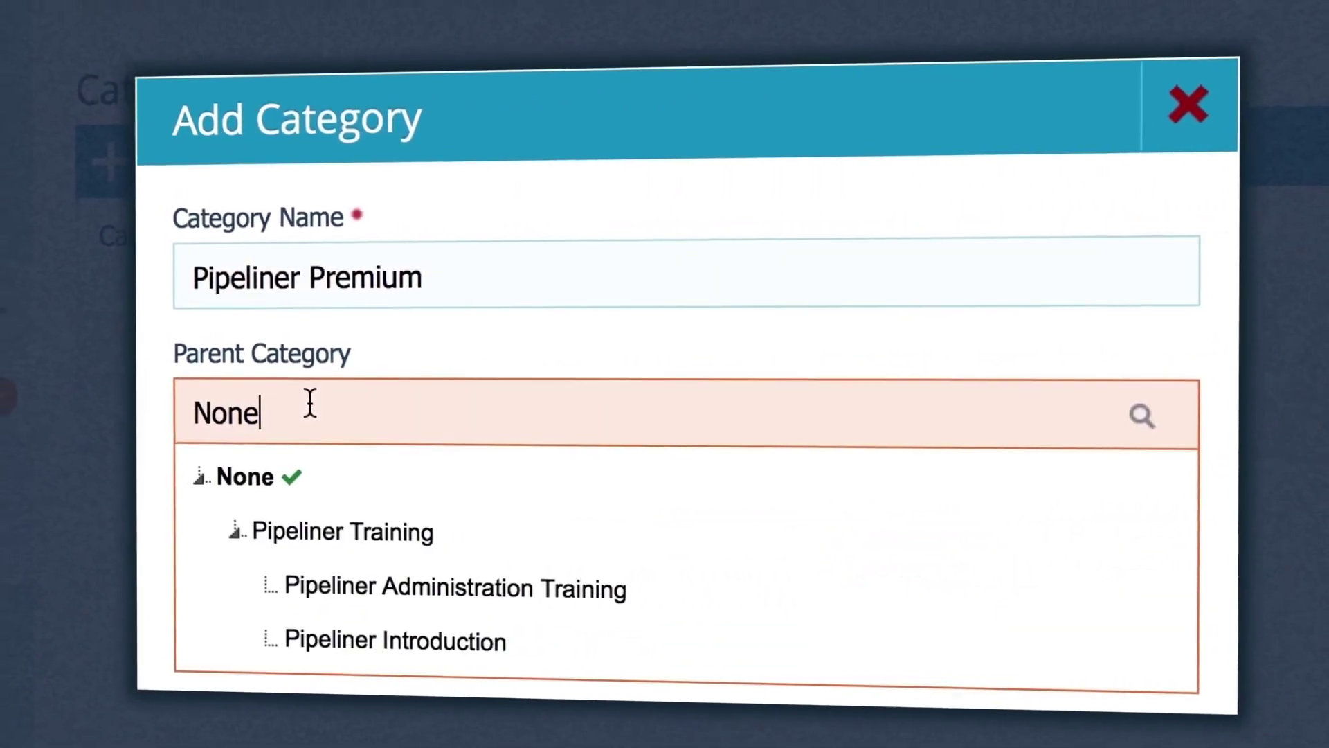
click(315, 467)
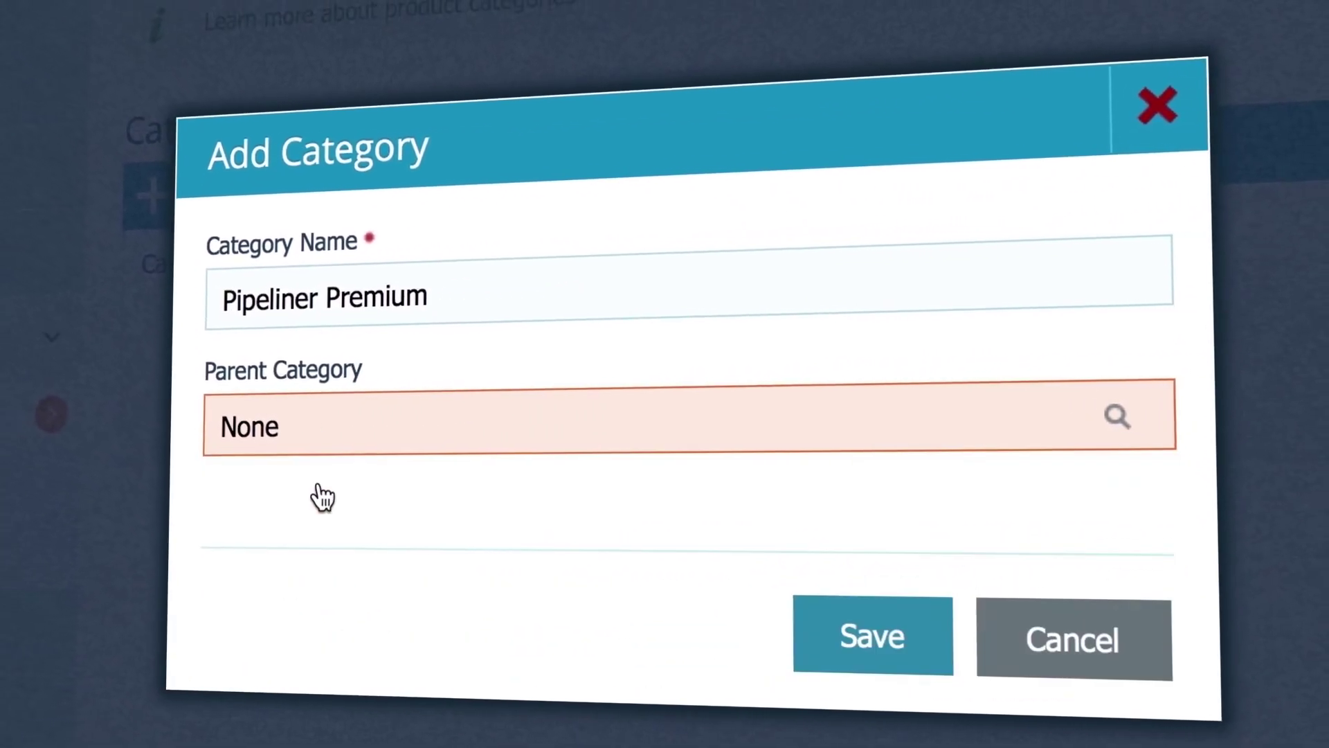
click(848, 666)
Create a product named Extra Care with unit $ and SKU 365
click(330, 445)
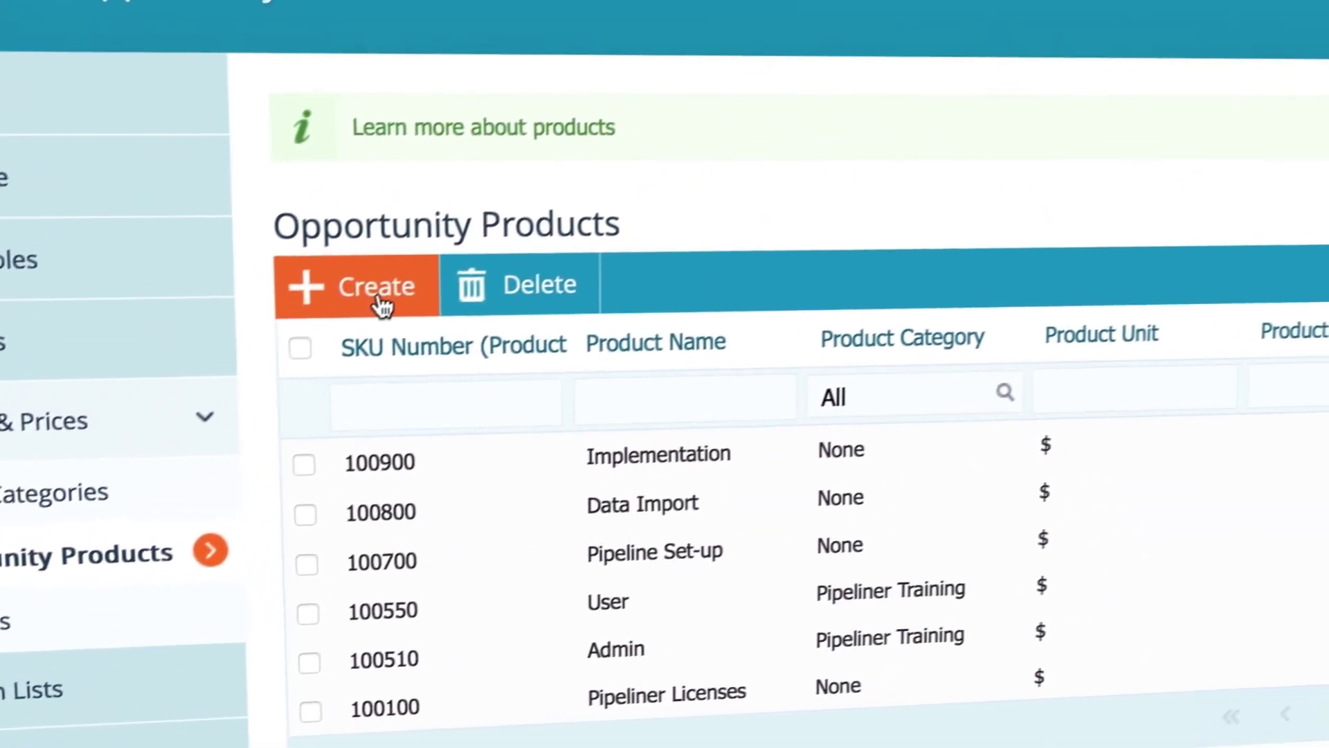
click(601, 161)
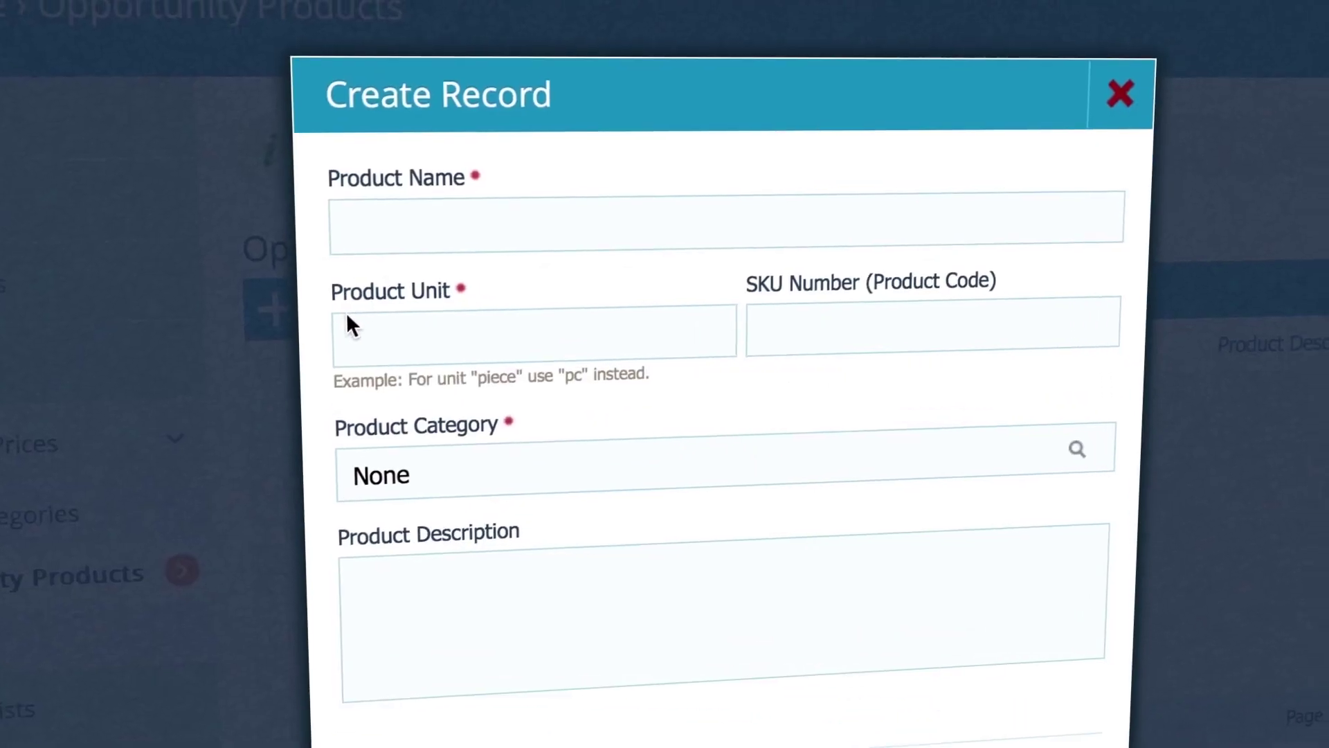
click(398, 225)
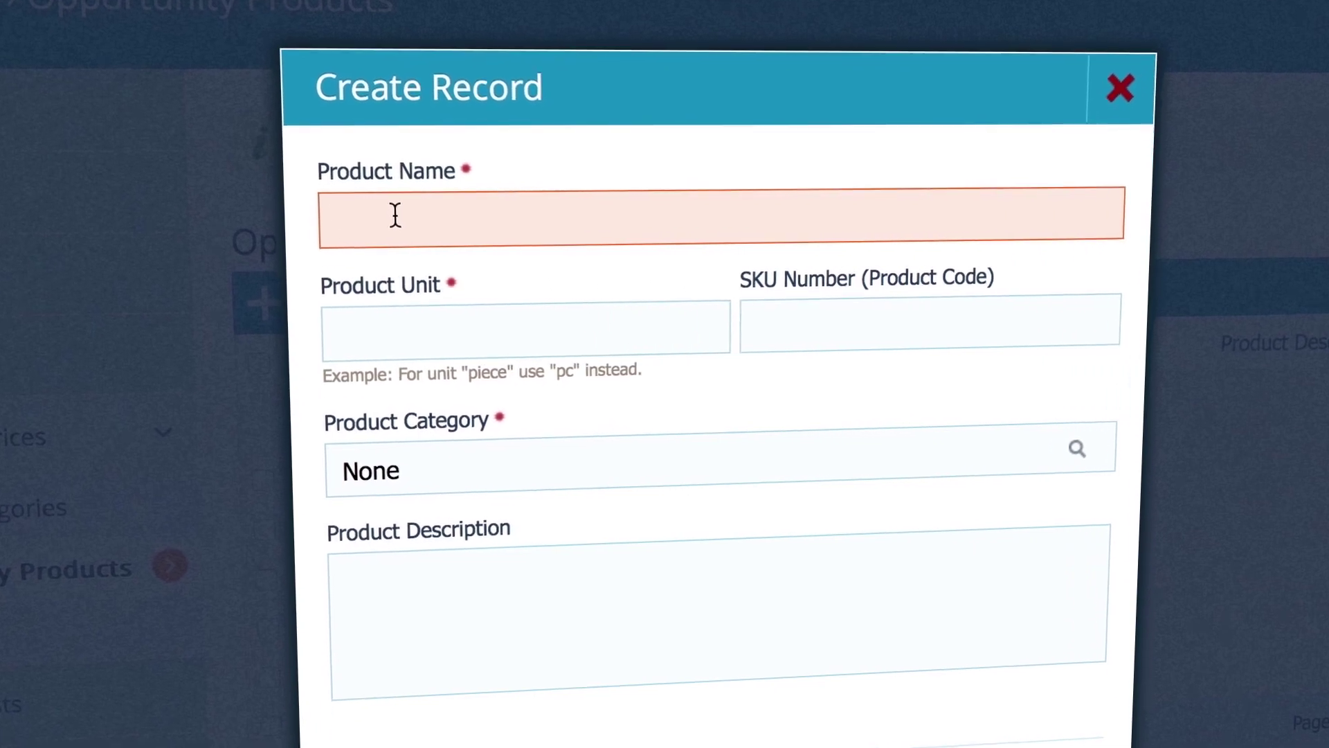
text(Extra Care)
click(355, 313)
text($)
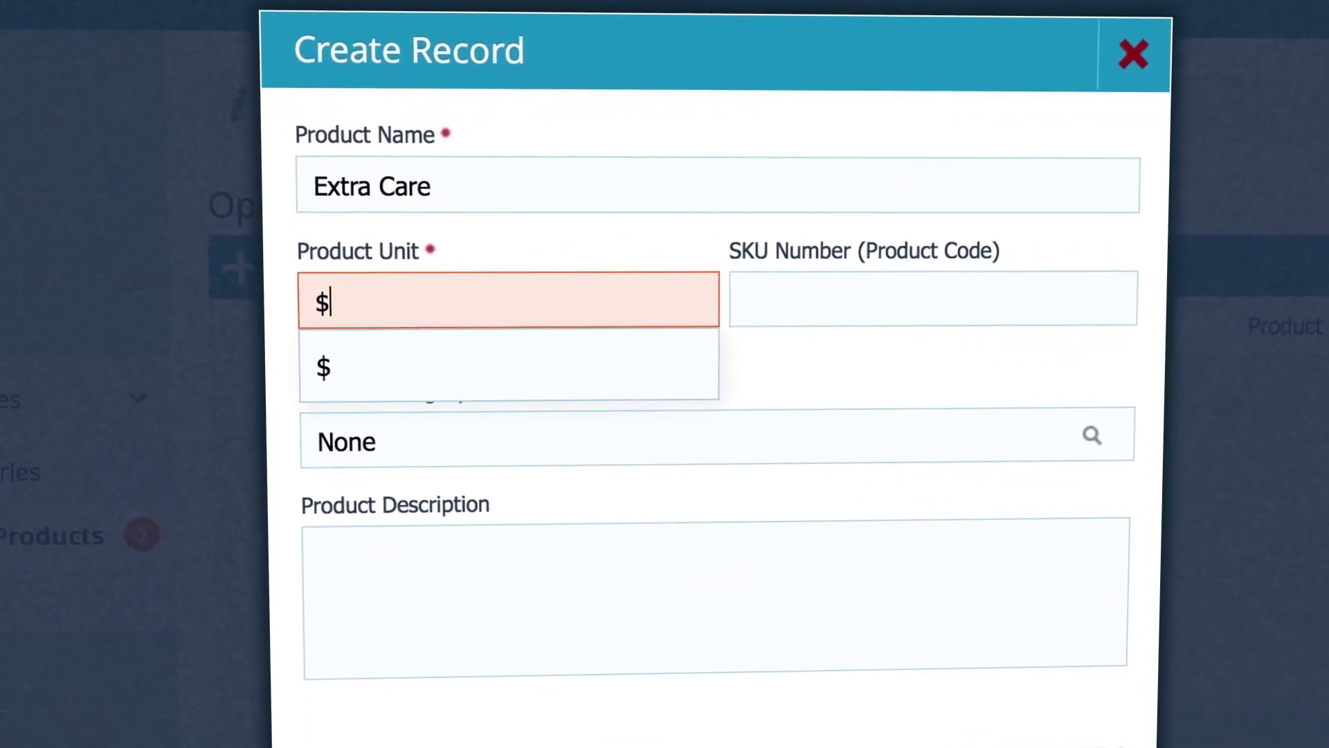
click(748, 288)
text(365)
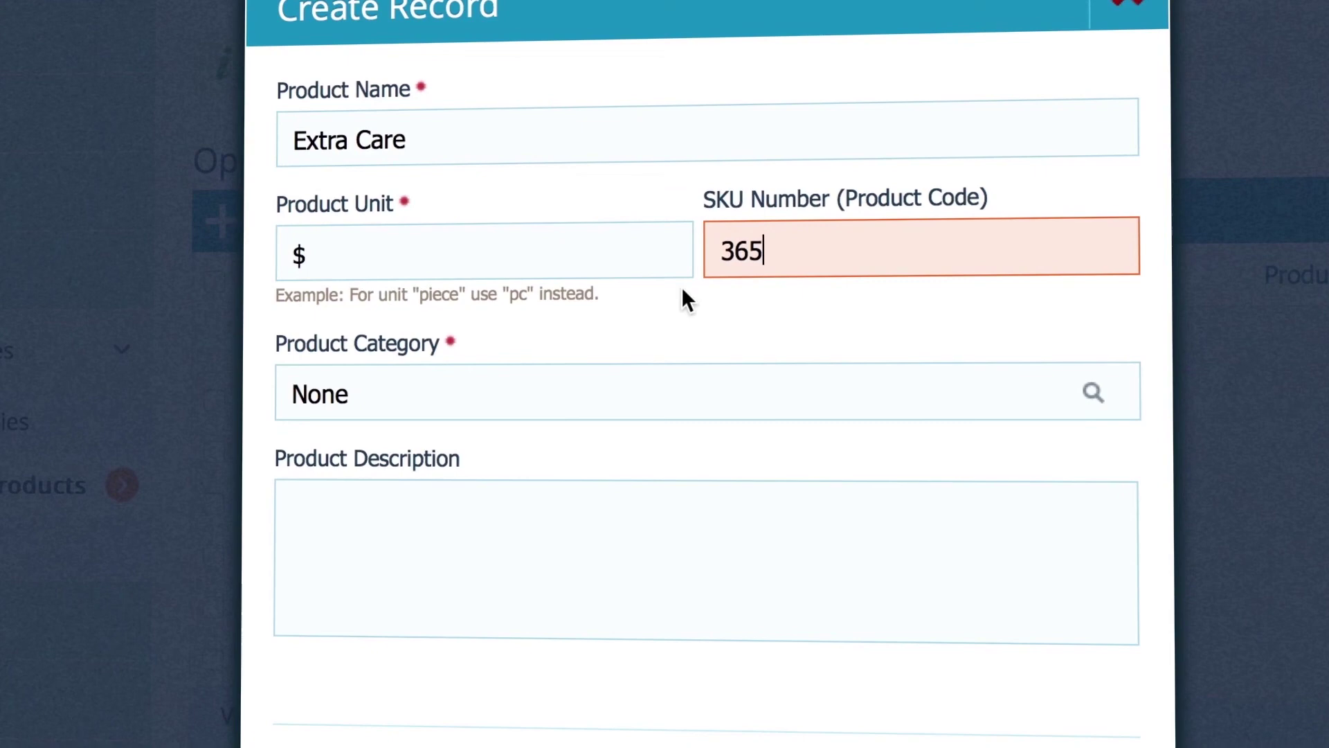
Give Extra Care the Pipeliner Premium category and description 'Extra Support 24/7/365', then save
click(616, 389)
click(460, 632)
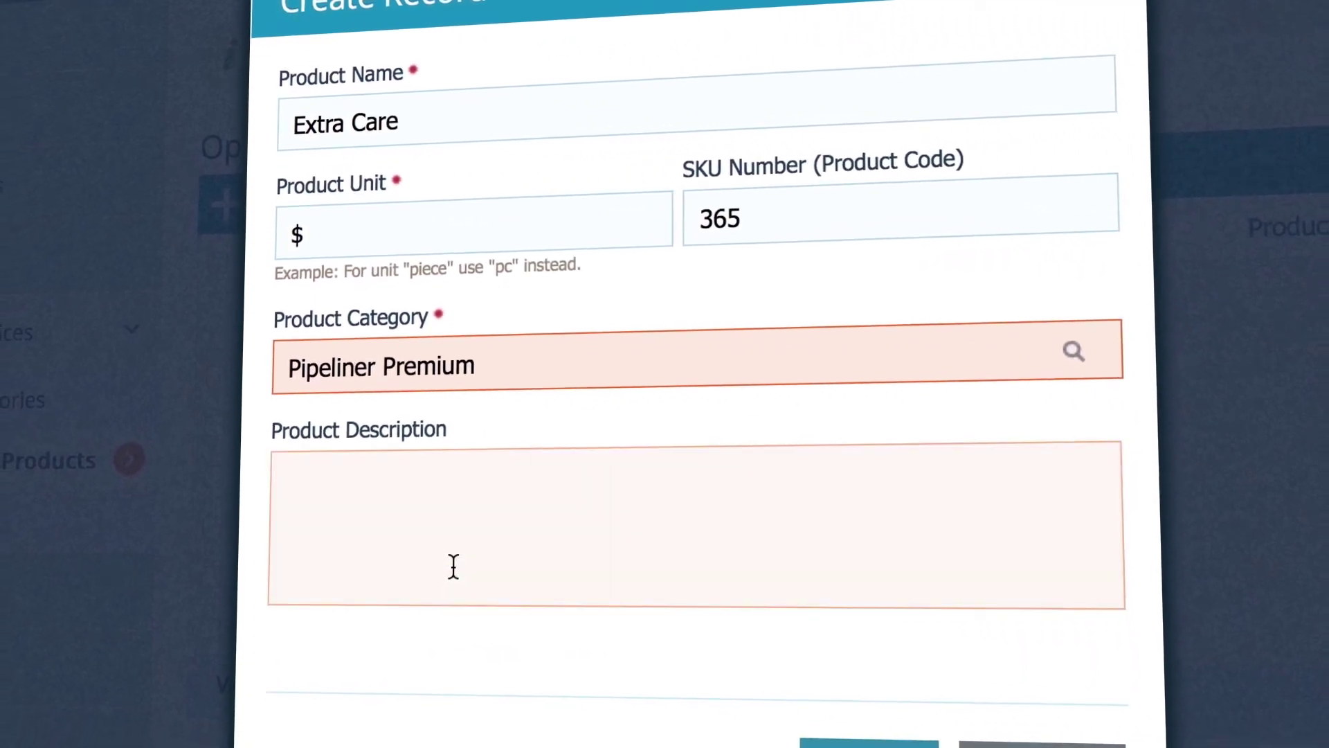
click(451, 558)
text(Extra Support 24/7/365)
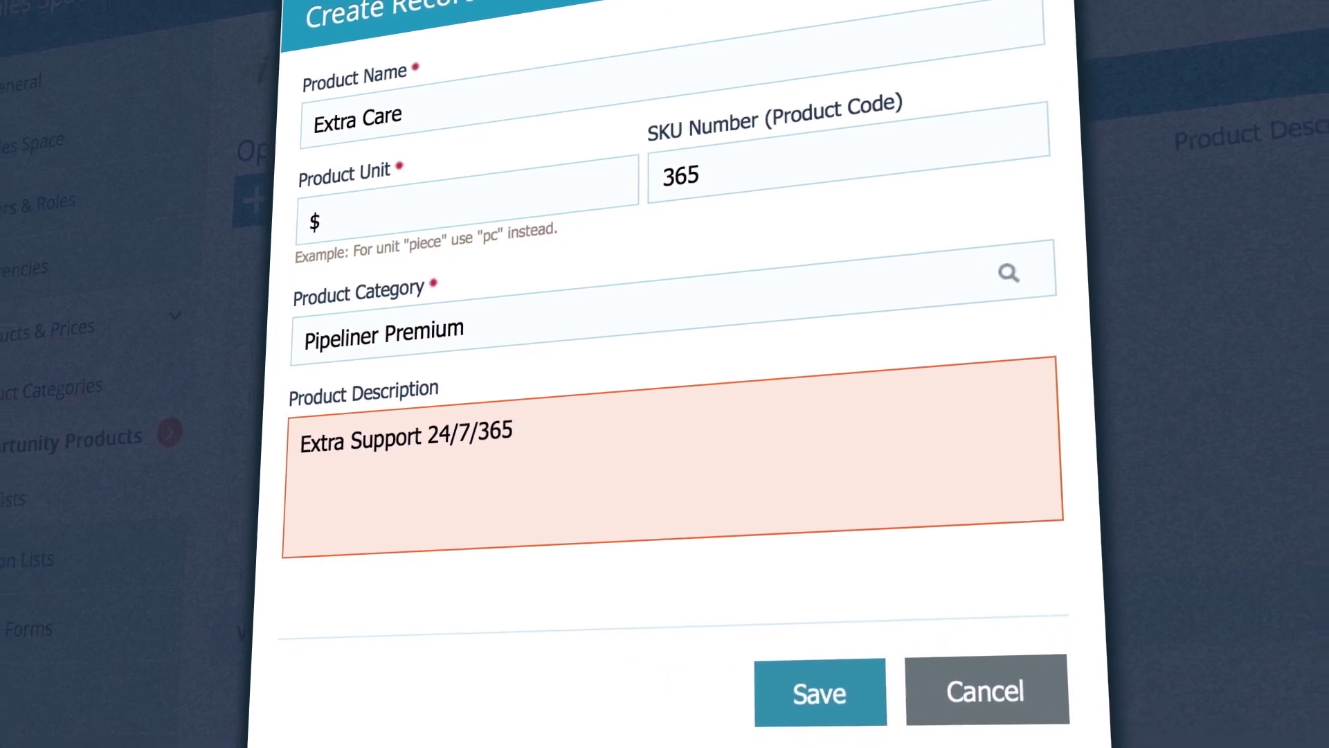
click(789, 720)
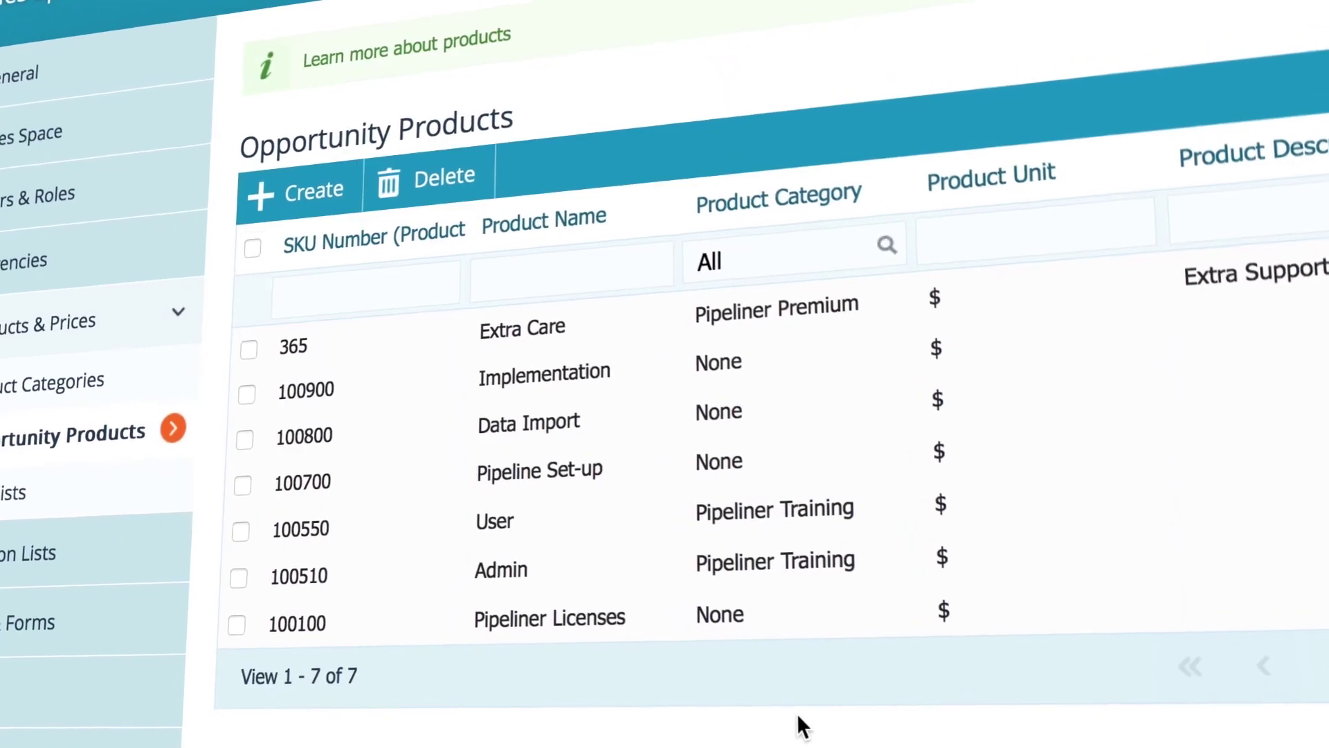
click(217, 501)
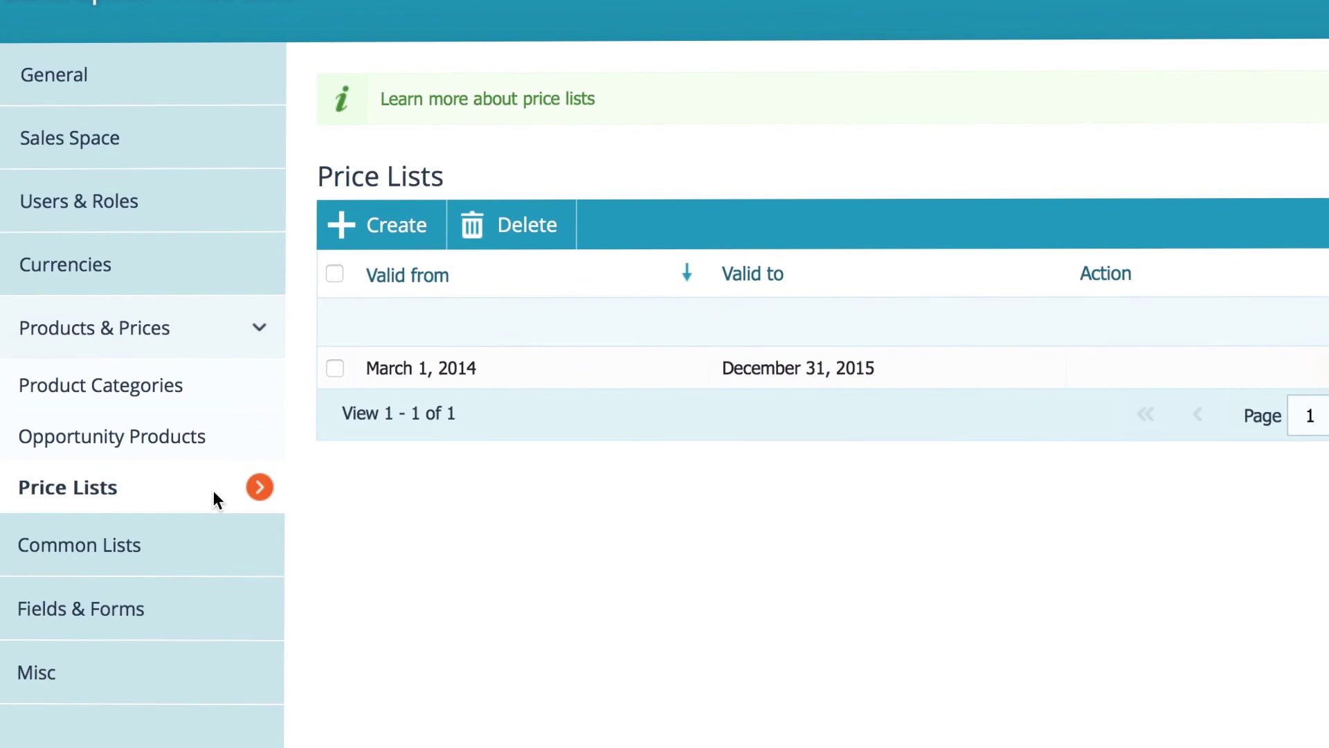
click(391, 245)
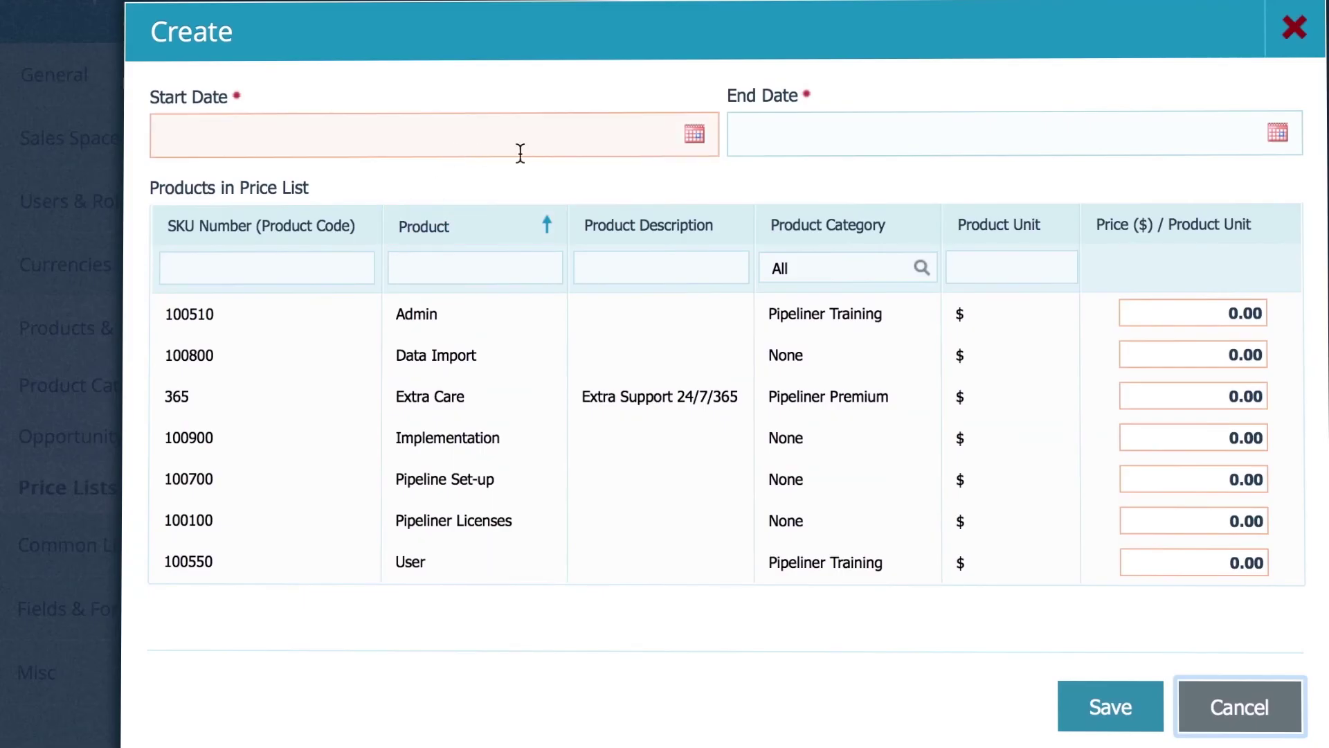
click(1278, 133)
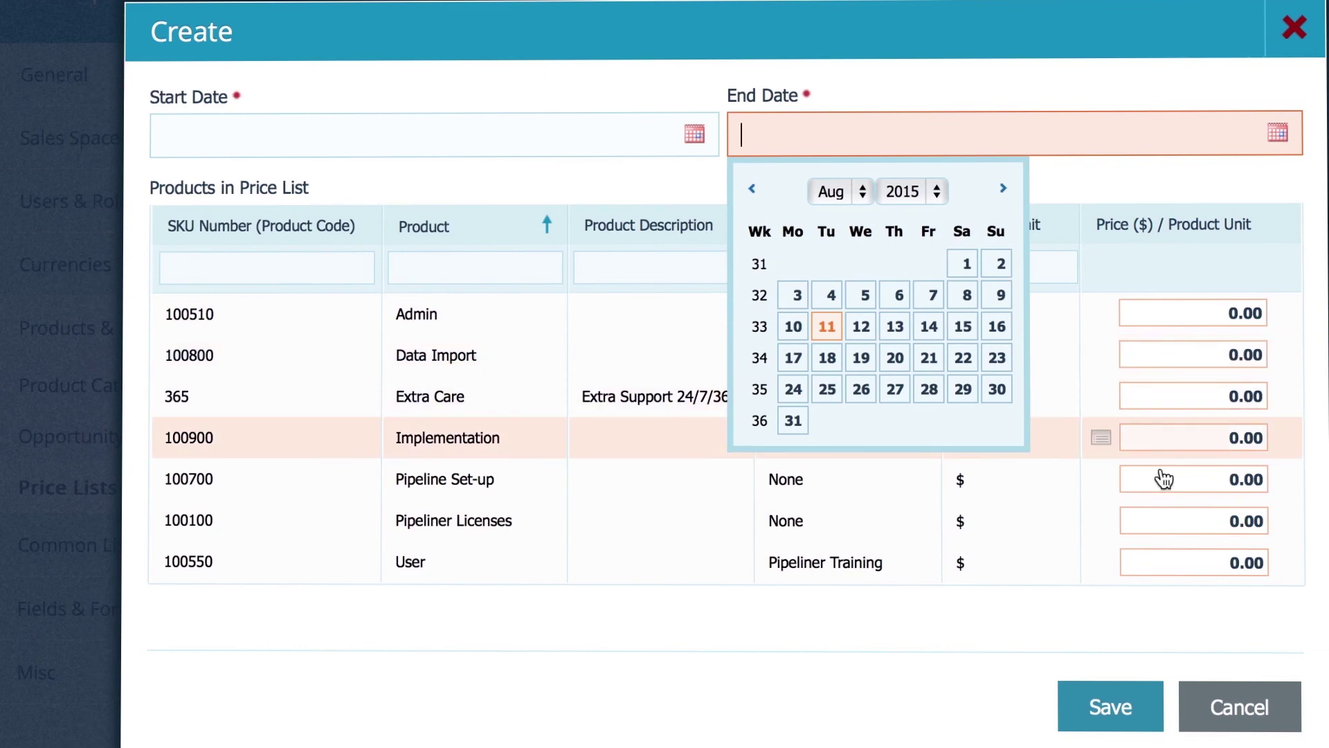
click(1222, 727)
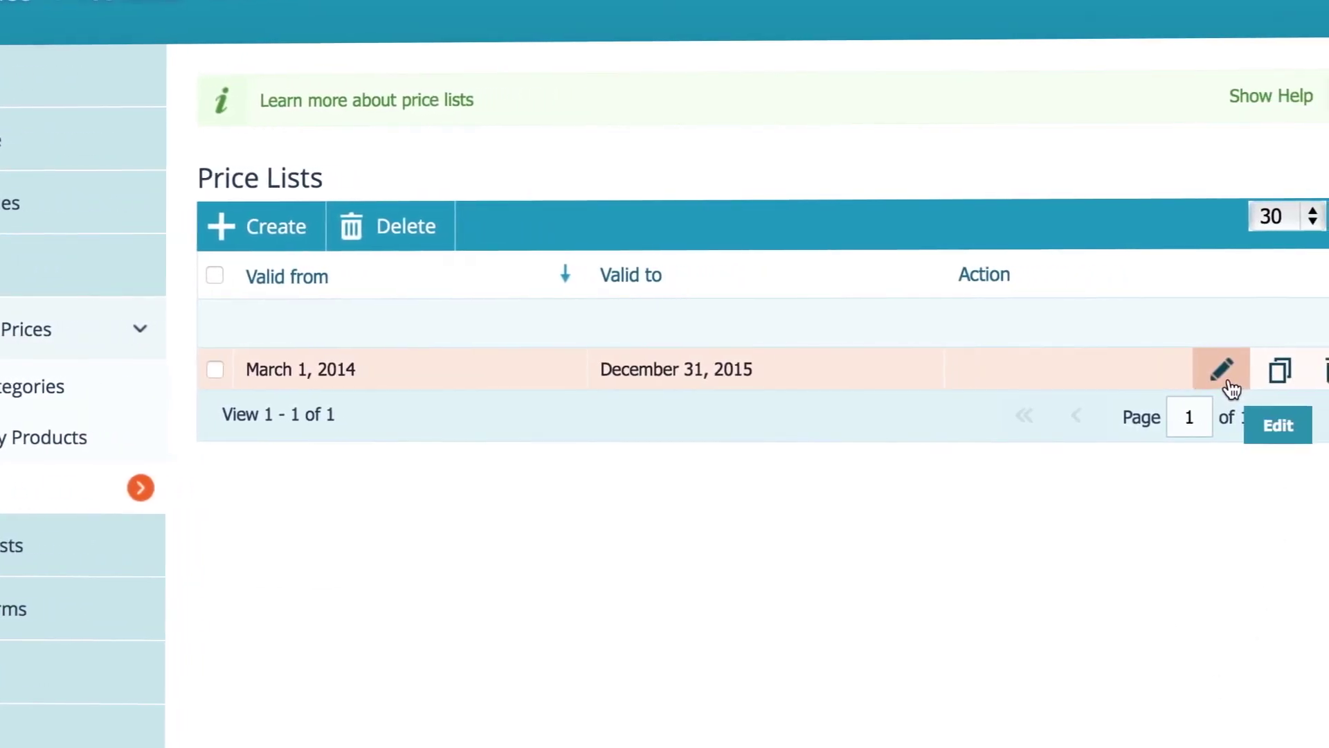
Edit the 3/1/14–12/31/15 price list to price Extra Care at 15000
click(1224, 377)
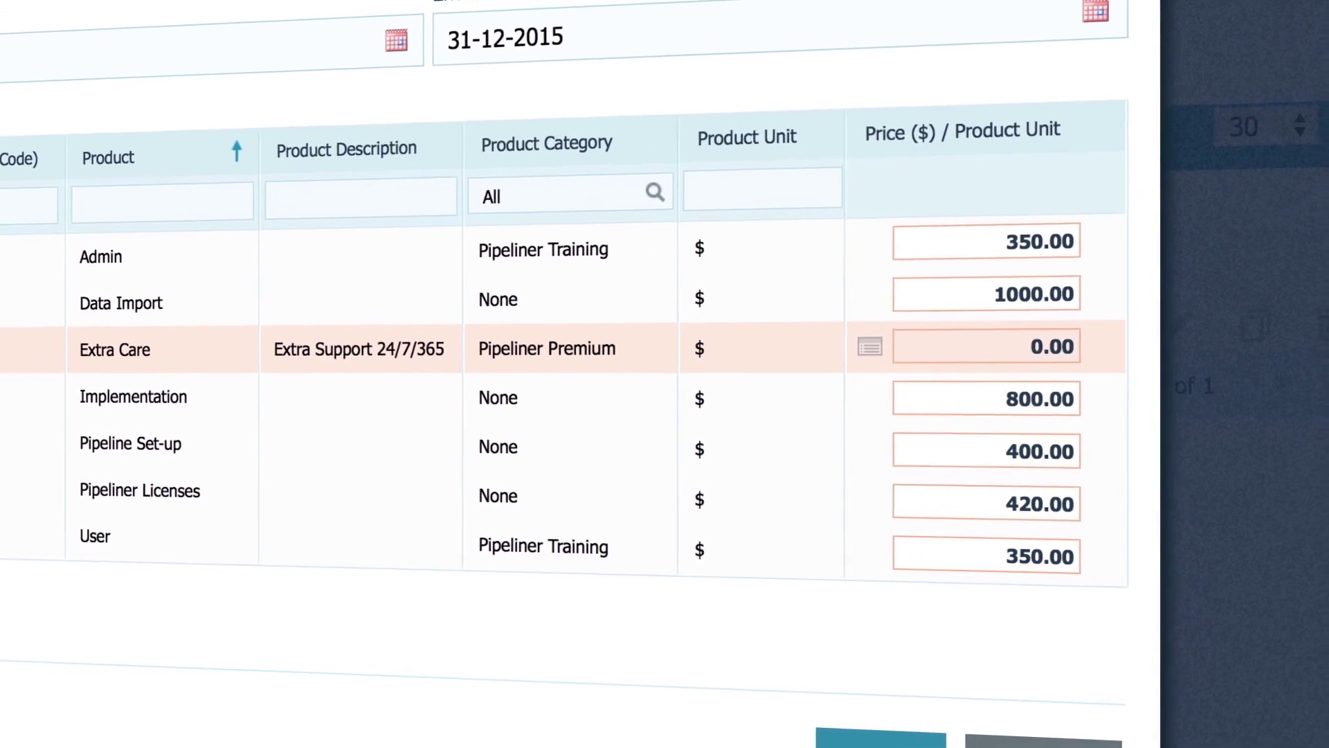
click(1038, 351)
text(1)
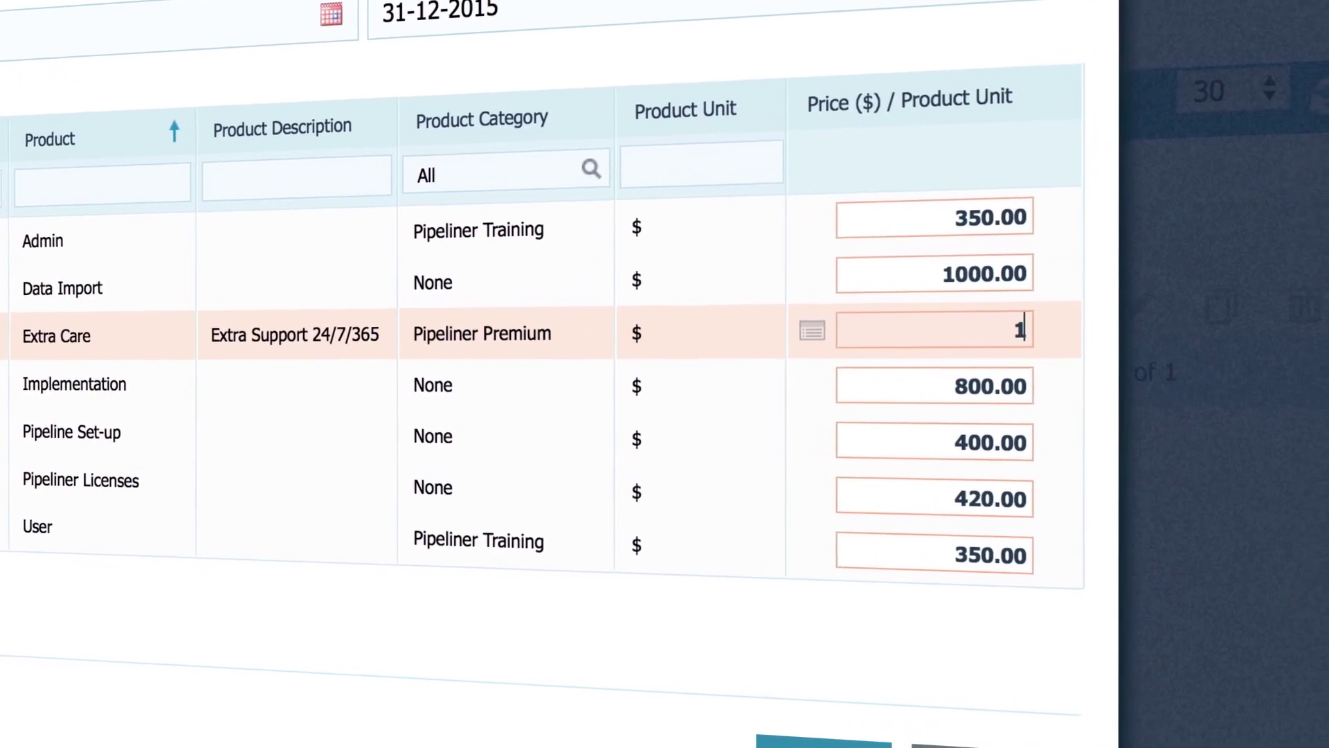
text(5000)
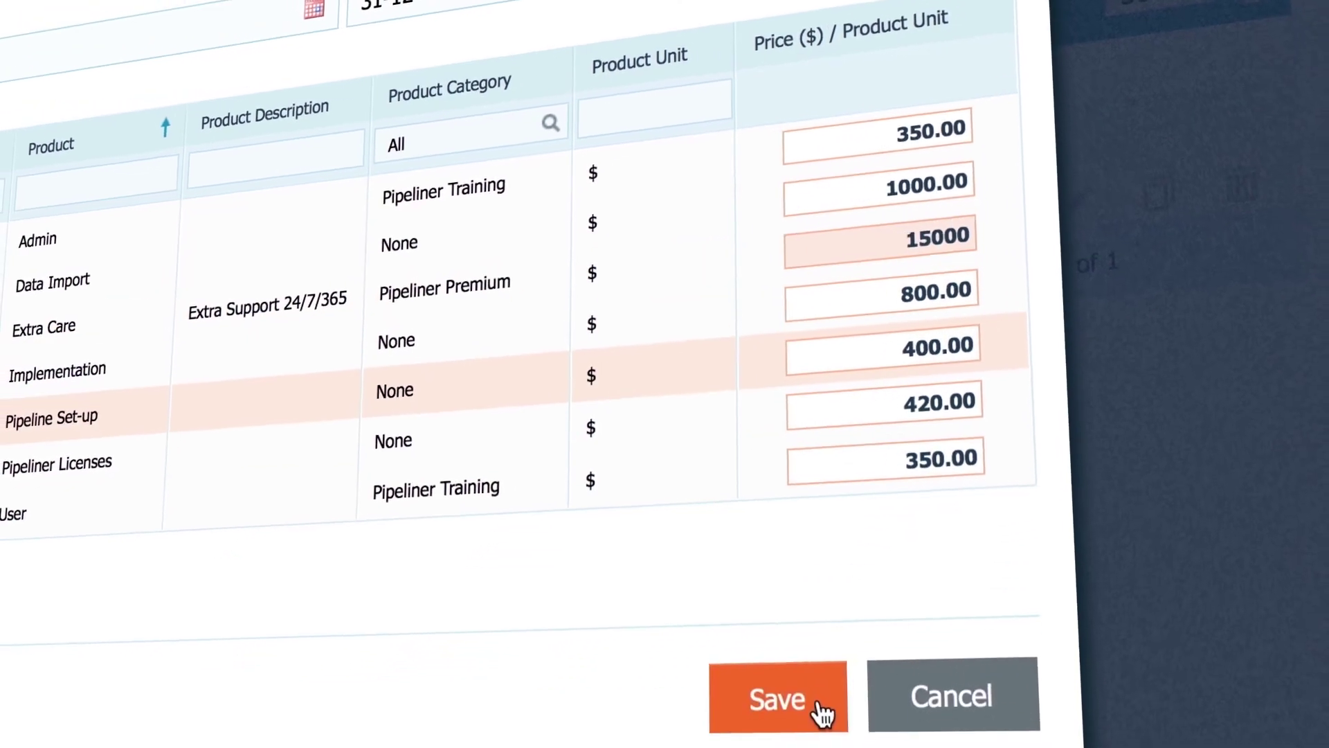
click(824, 713)
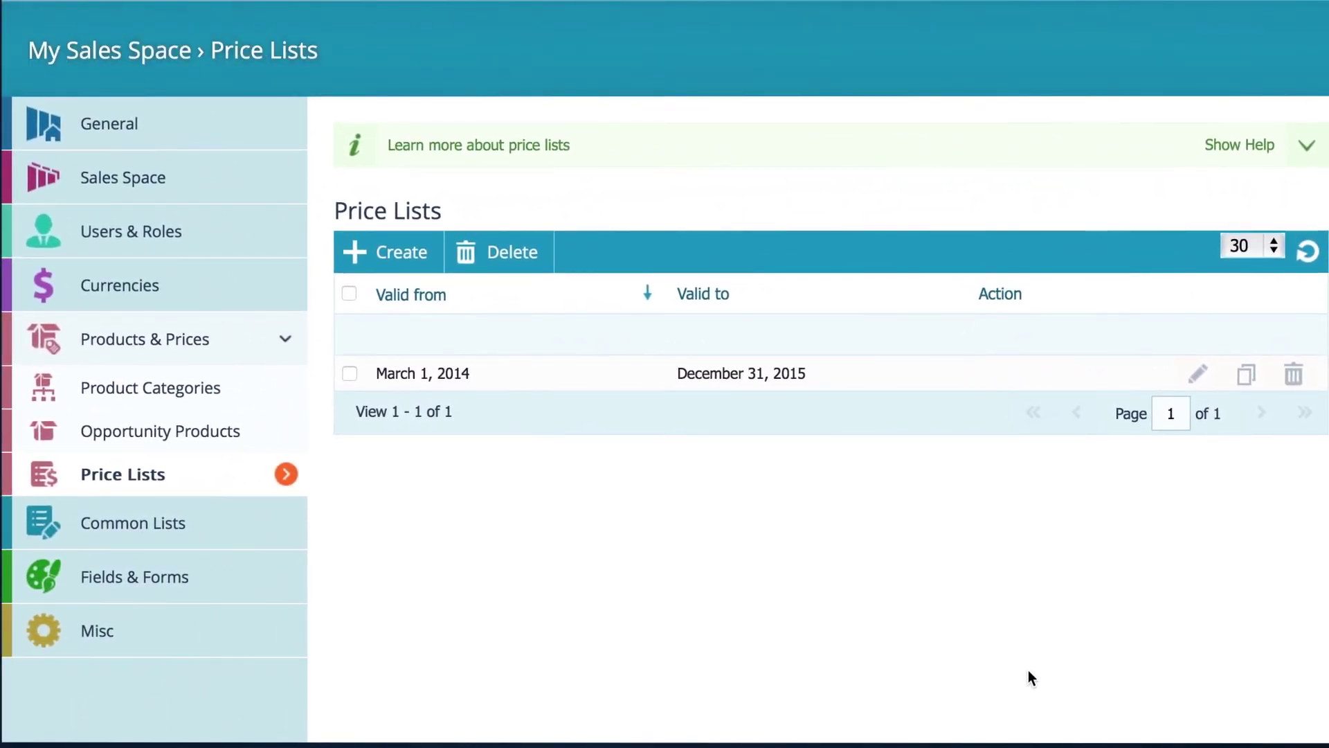
Open the Direct Sales opportunity form for editing under Fields & Forms, Opportunities
click(226, 587)
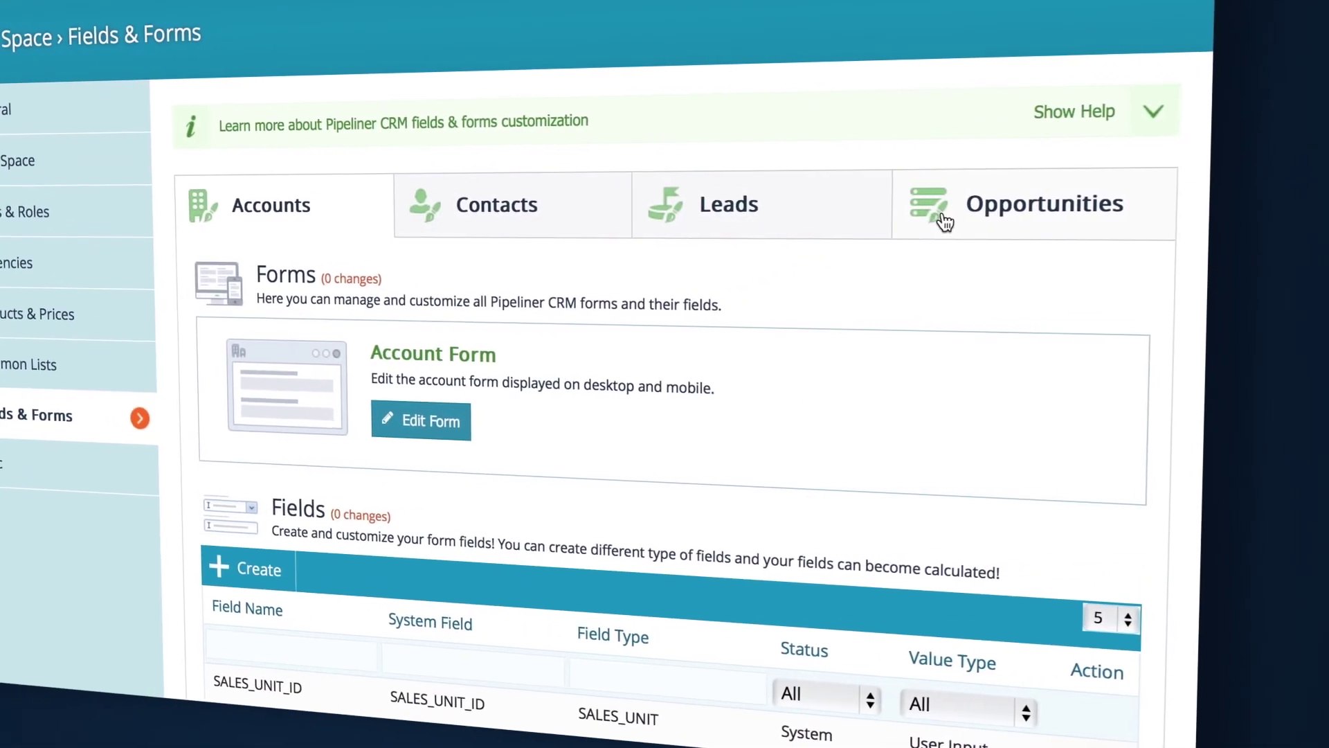
click(945, 223)
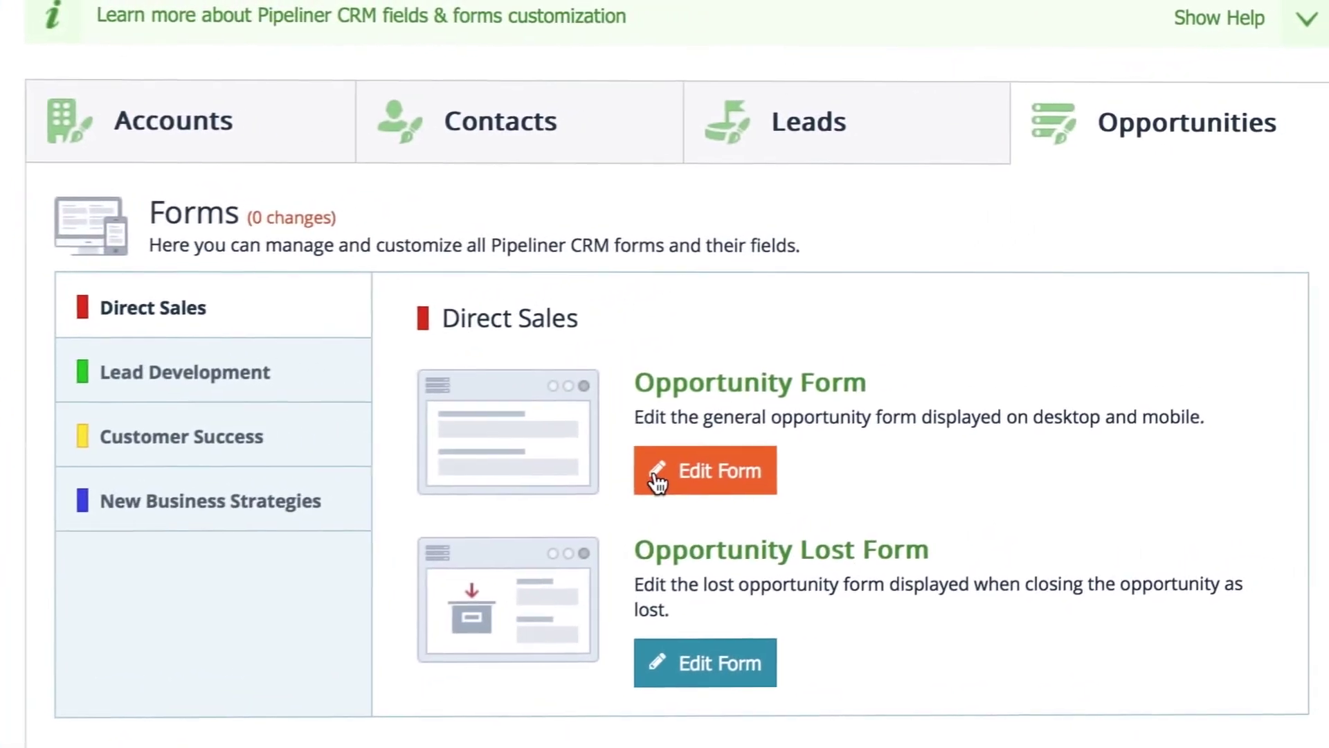
click(797, 439)
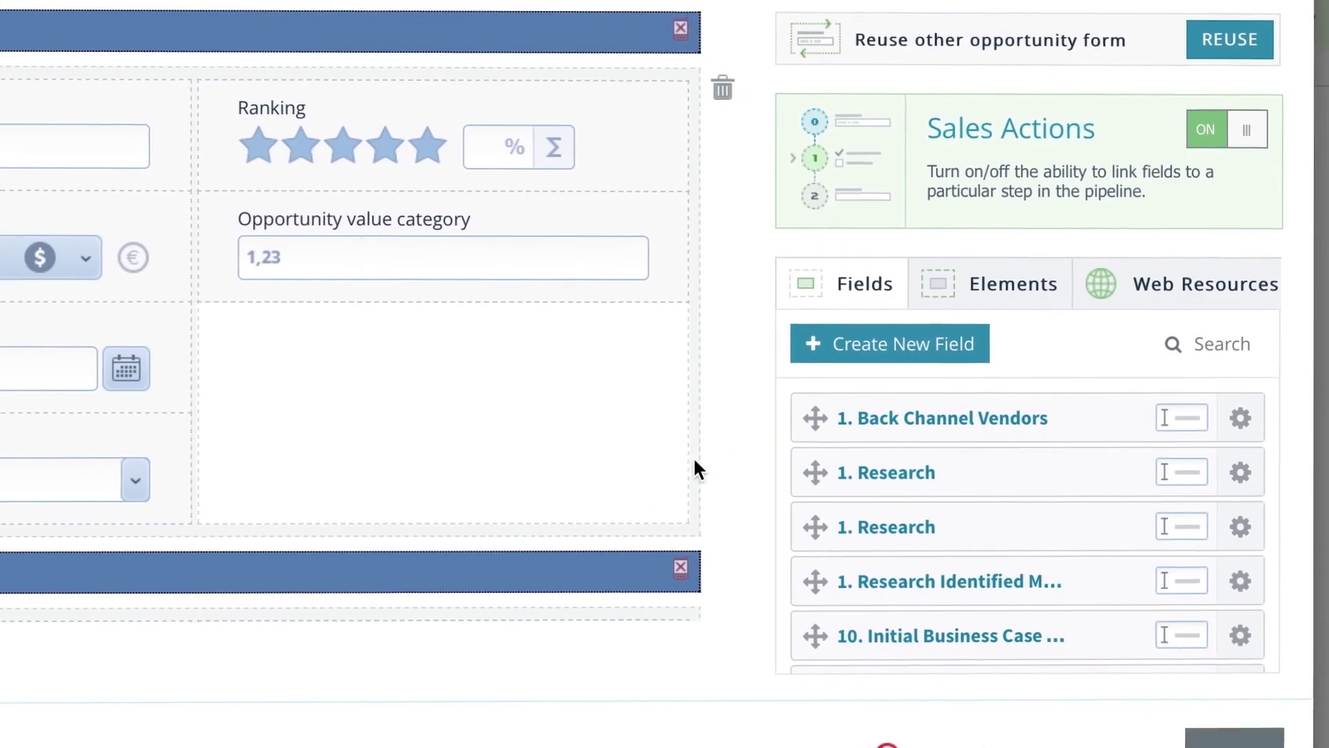
Create a new Currency field named Commision
click(820, 348)
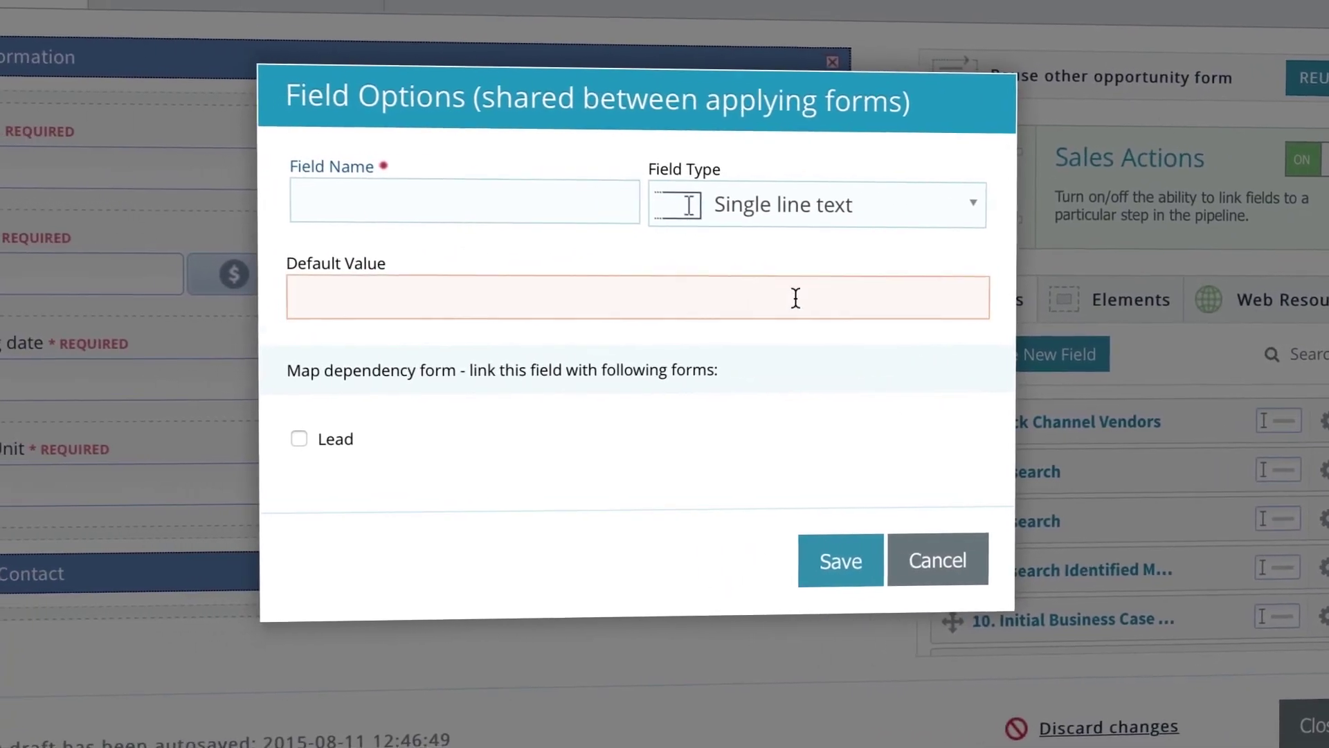
click(509, 196)
text(Commision)
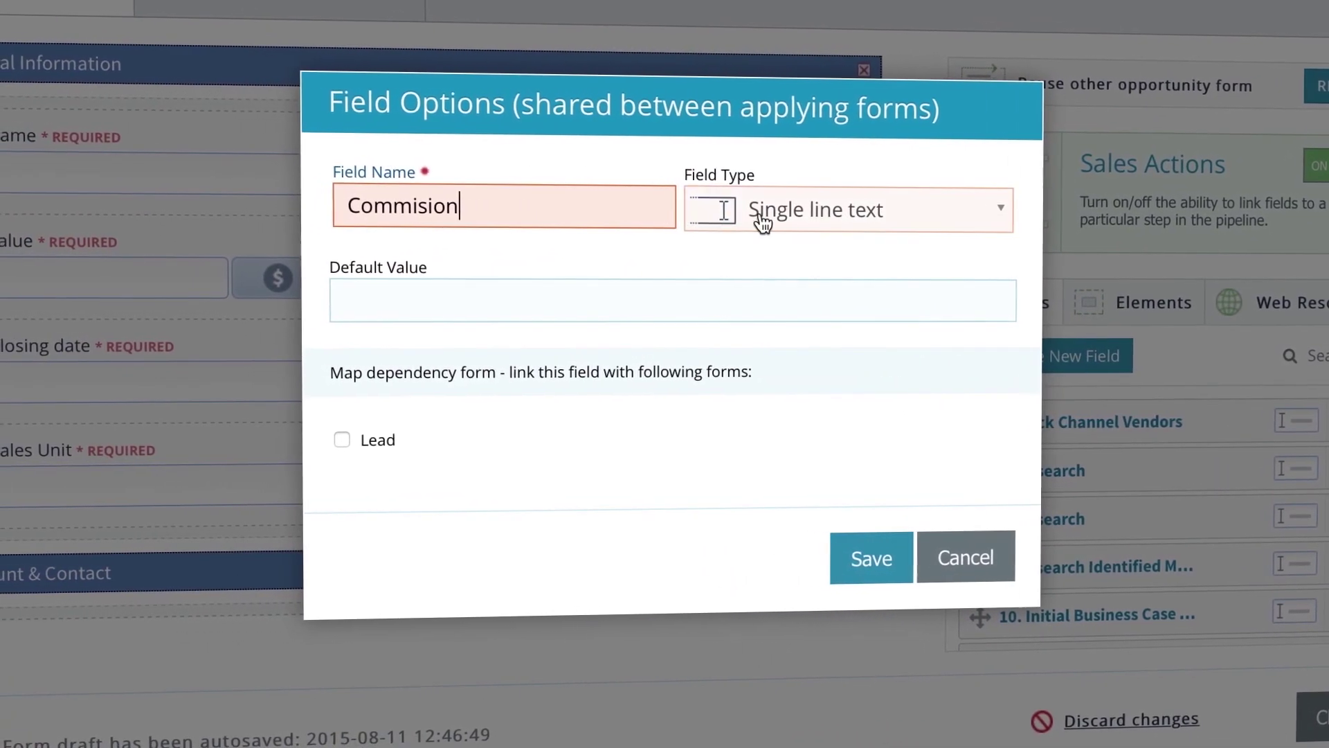
click(796, 211)
drag(1006, 455, 1002, 350)
click(948, 322)
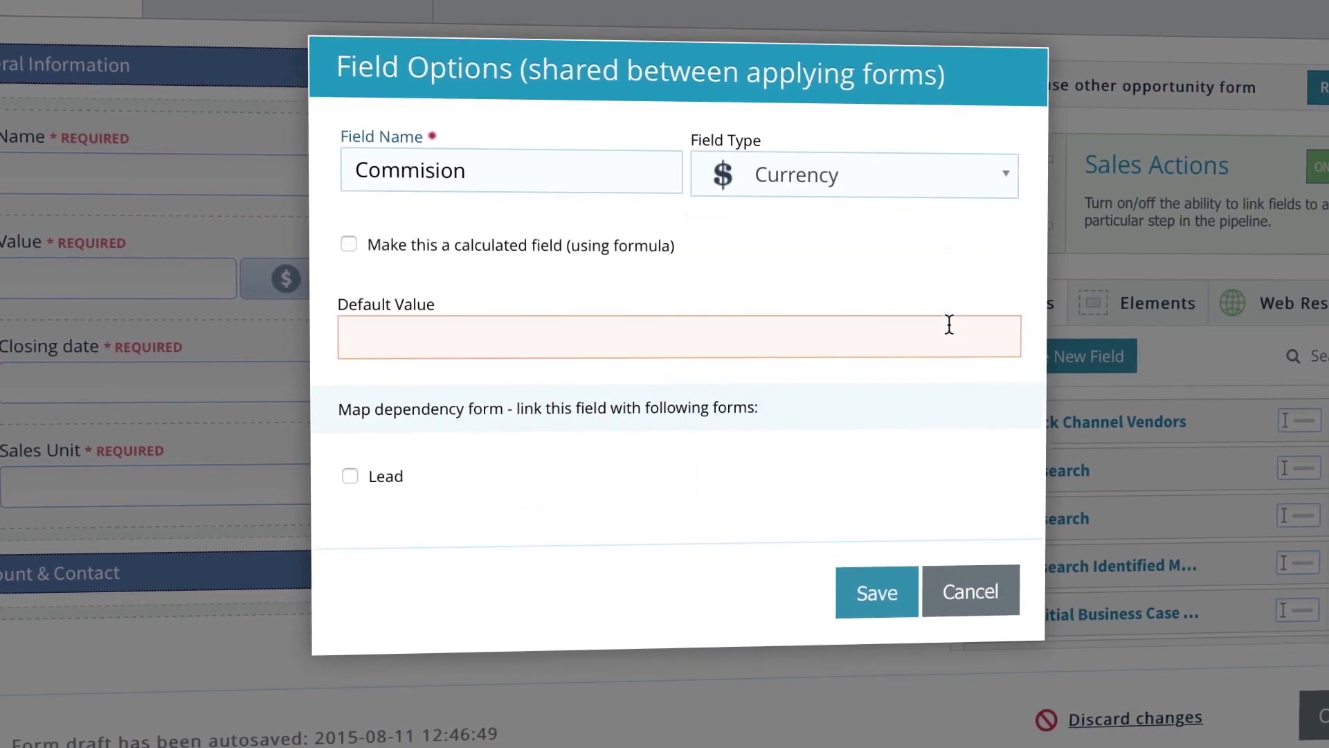
Make Commision a calculated field with formula Opportunity Value *0.15 and save it
click(548, 248)
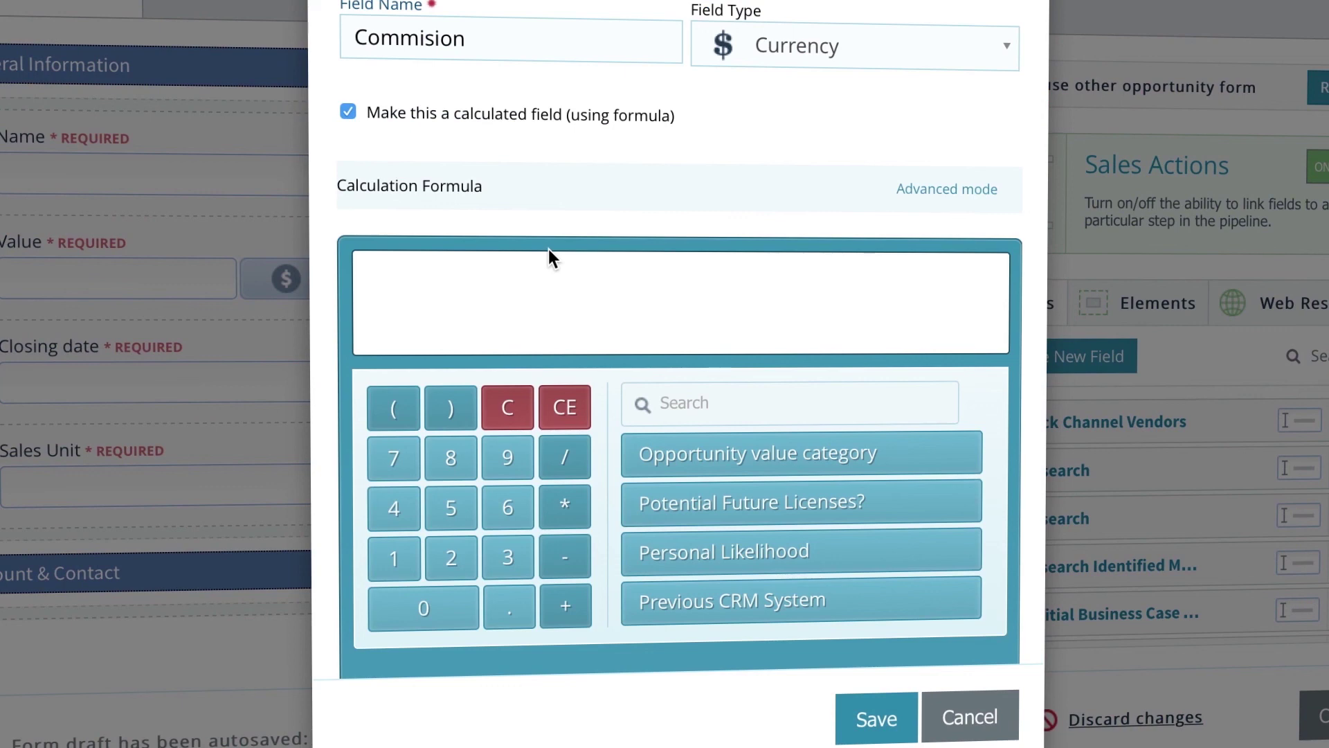
click(737, 415)
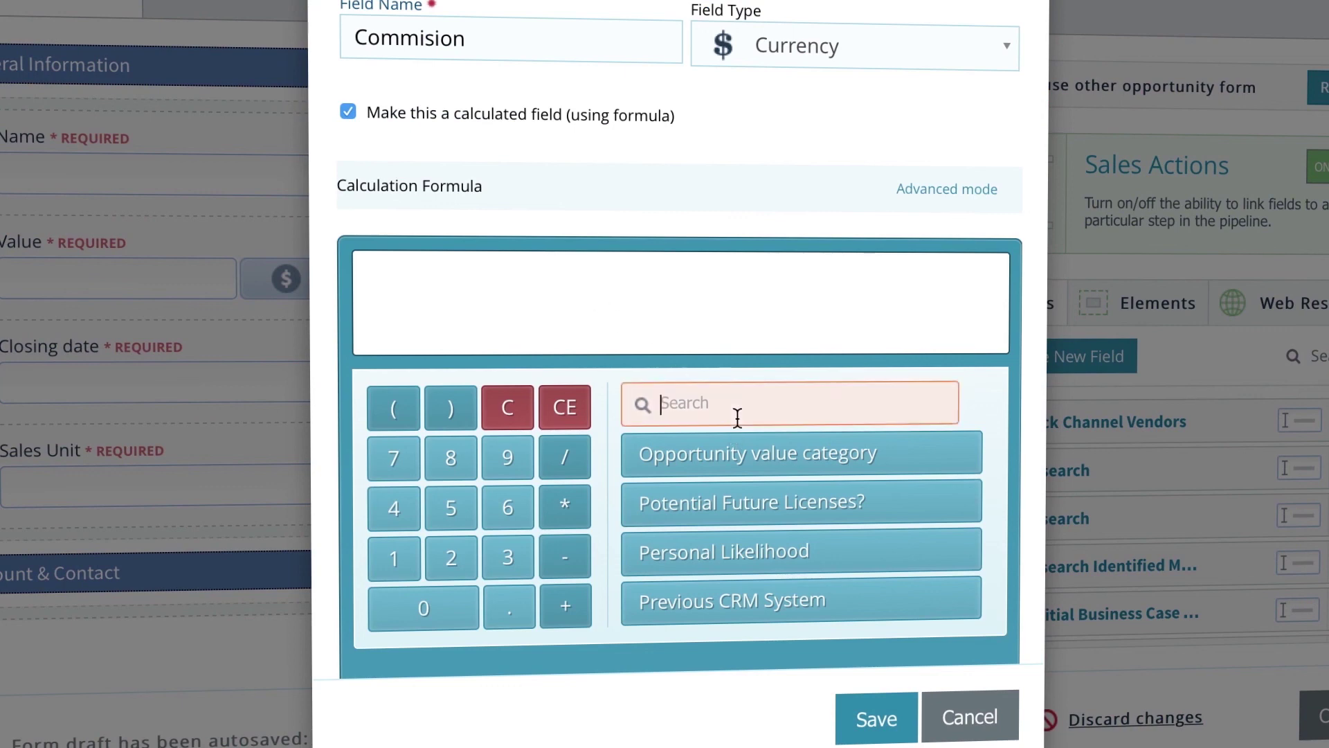
text(opp)
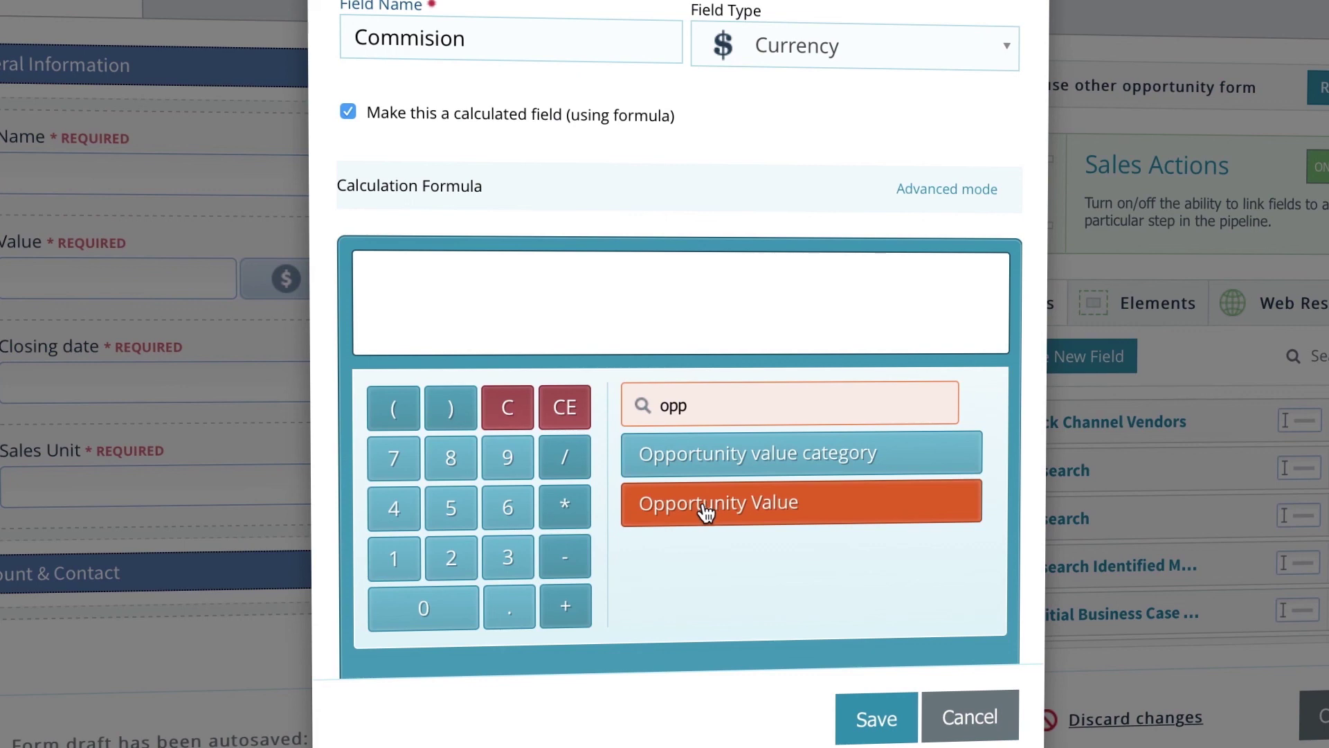
click(706, 512)
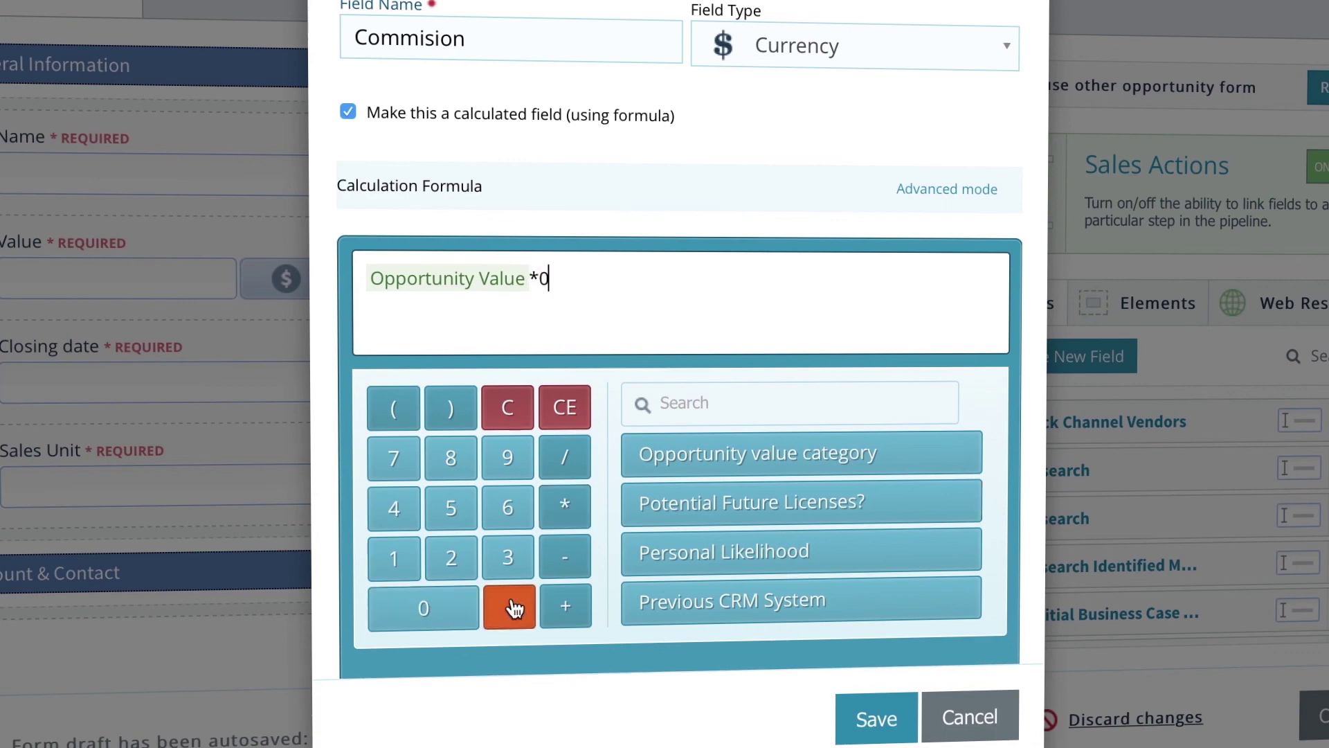
click(398, 564)
click(451, 507)
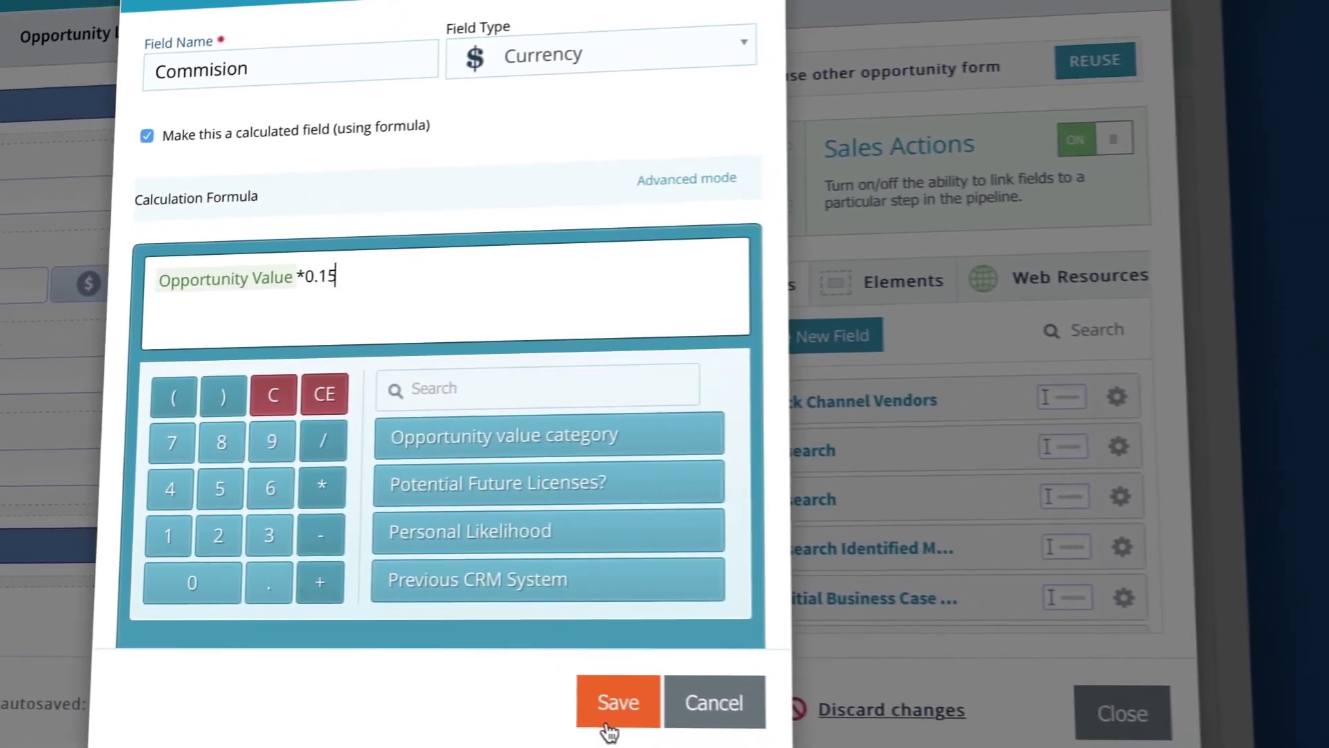
click(606, 725)
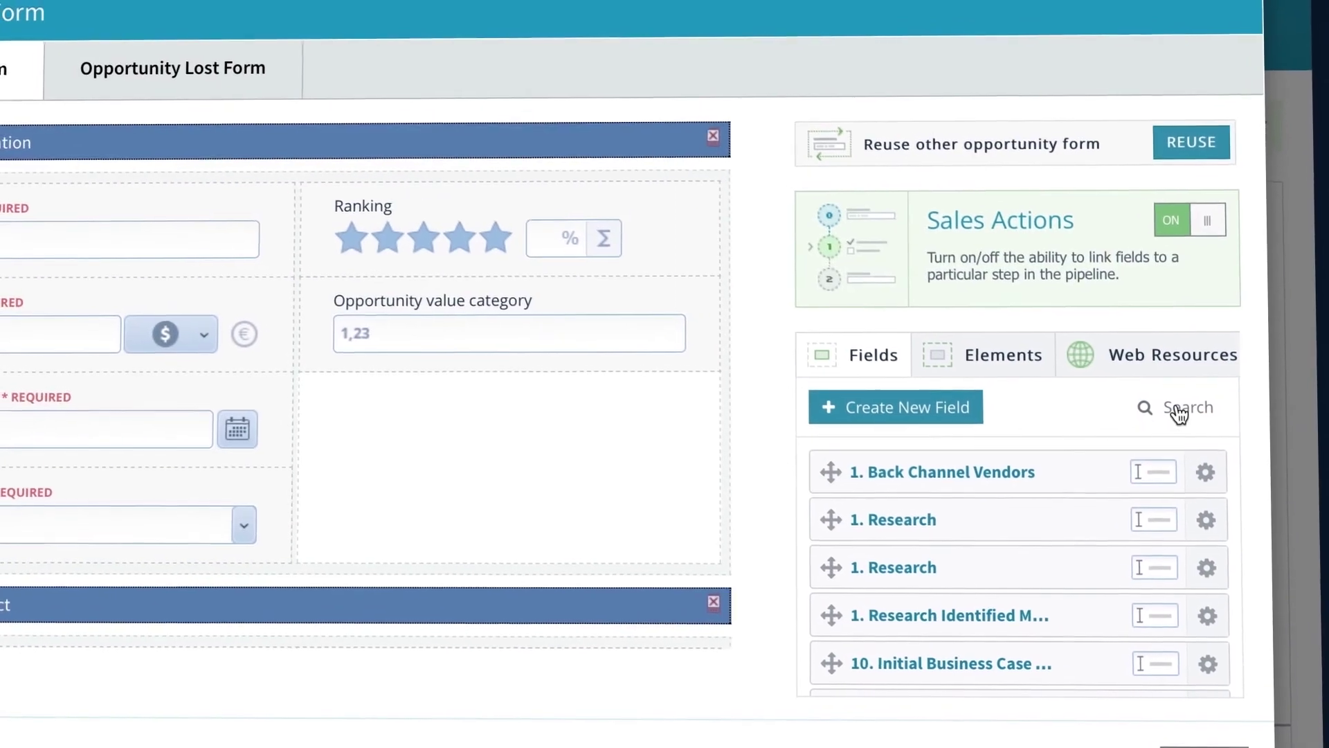
Place the Commision field below Value in the left column and make it read-only
click(1177, 409)
text(comm)
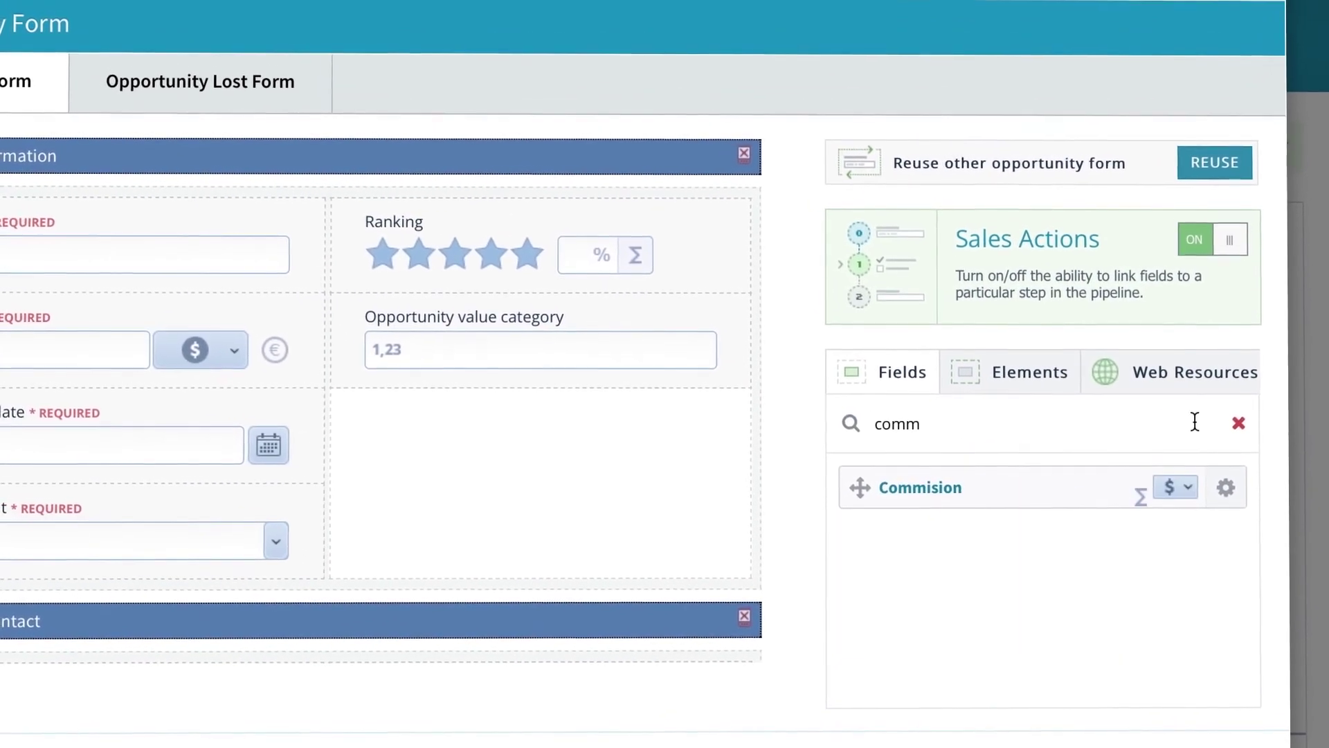
drag(1022, 485, 637, 407)
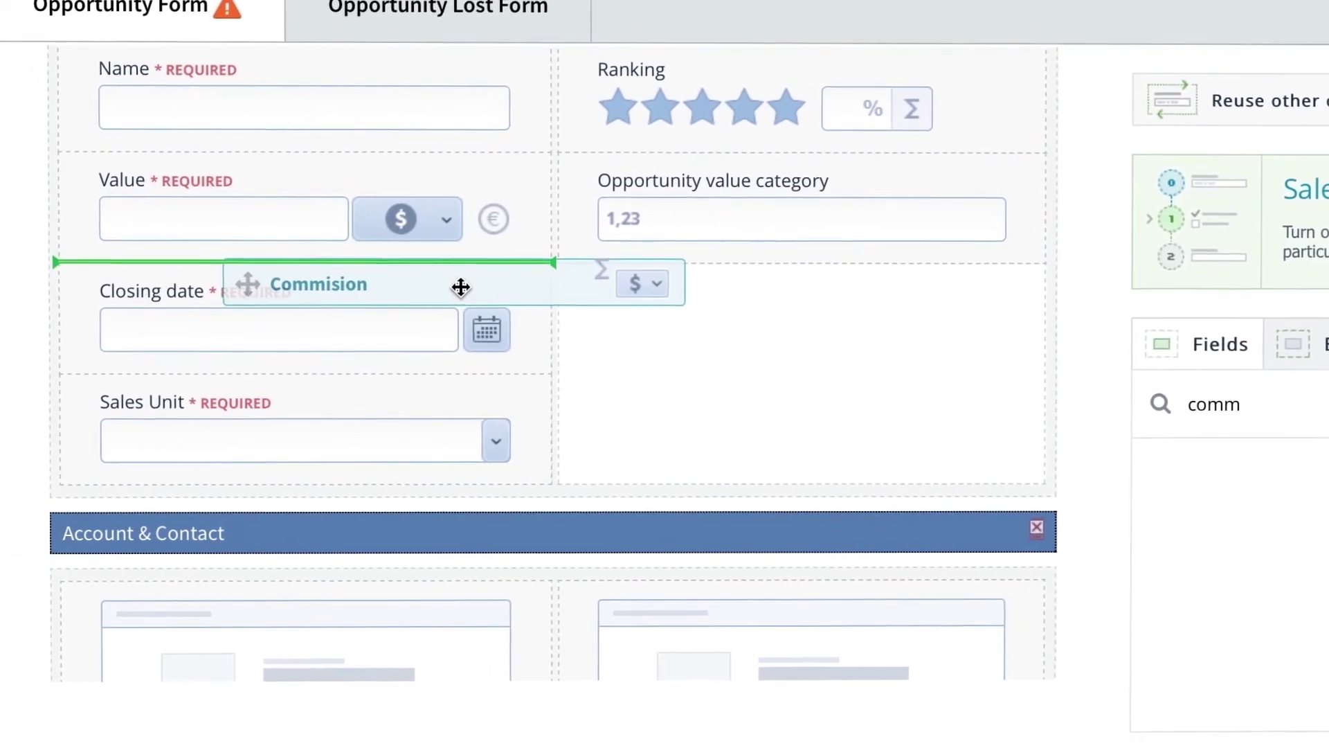
drag(637, 407, 463, 282)
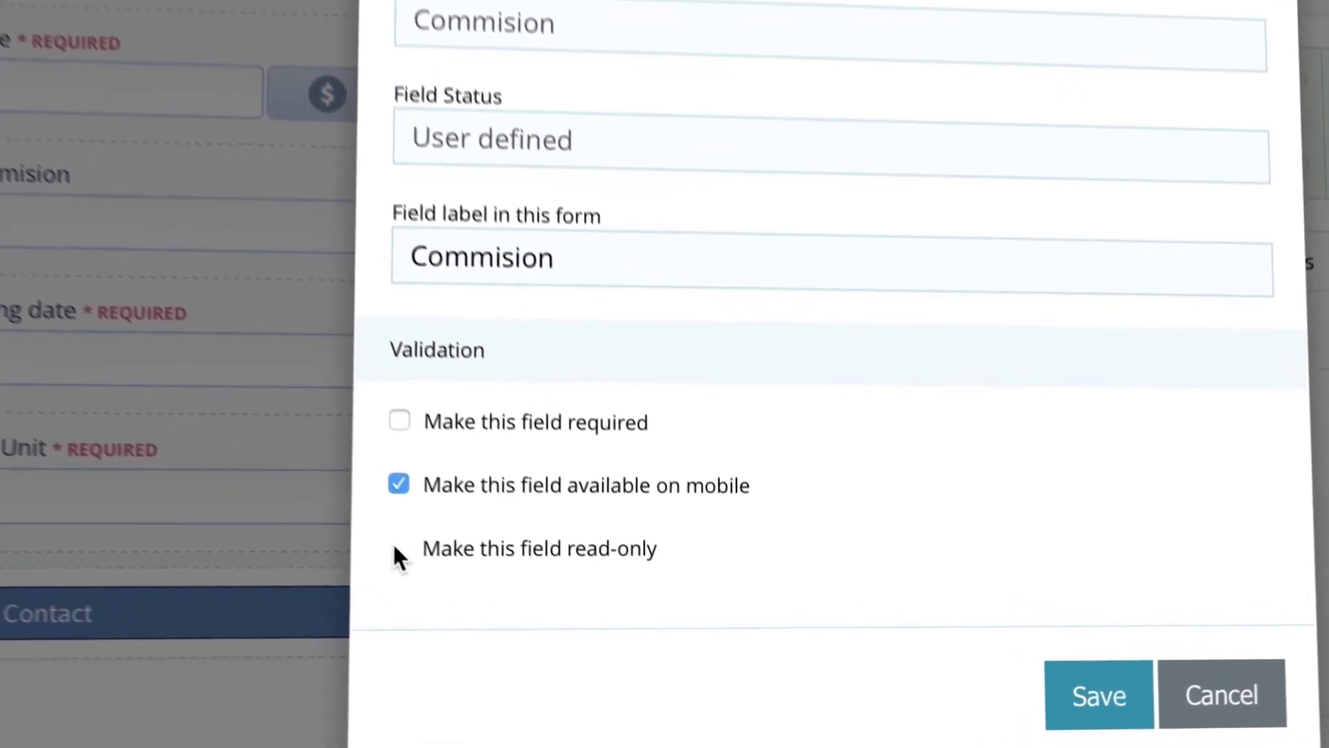
click(398, 548)
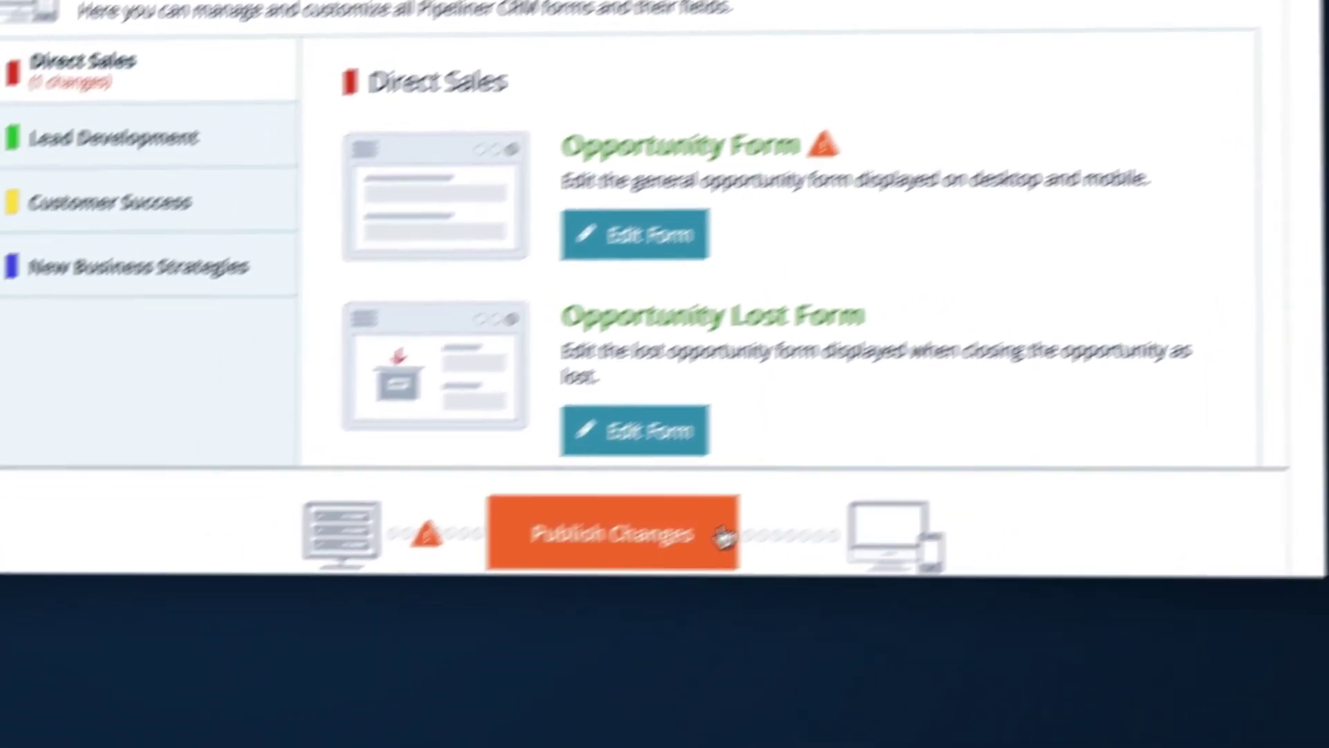
Publish the form changes and synchronize the client to revision 7529
click(724, 537)
click(689, 298)
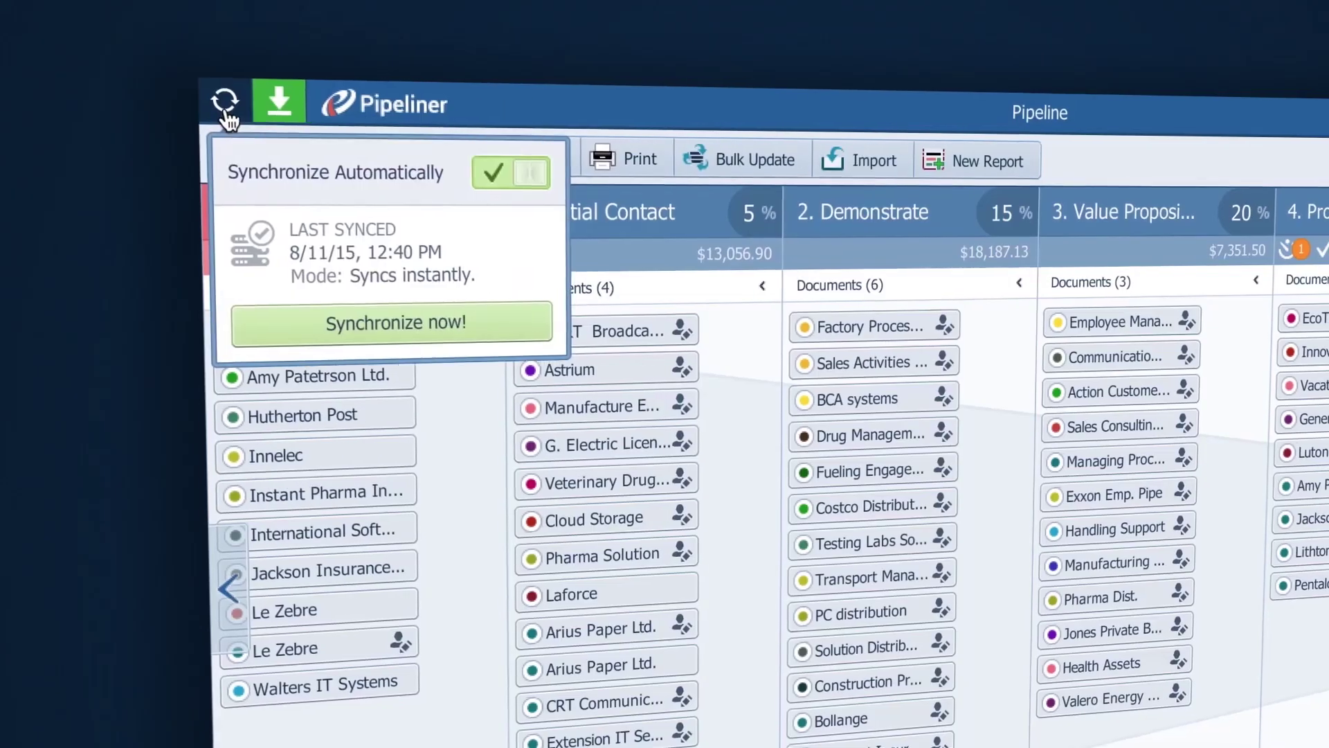
click(332, 324)
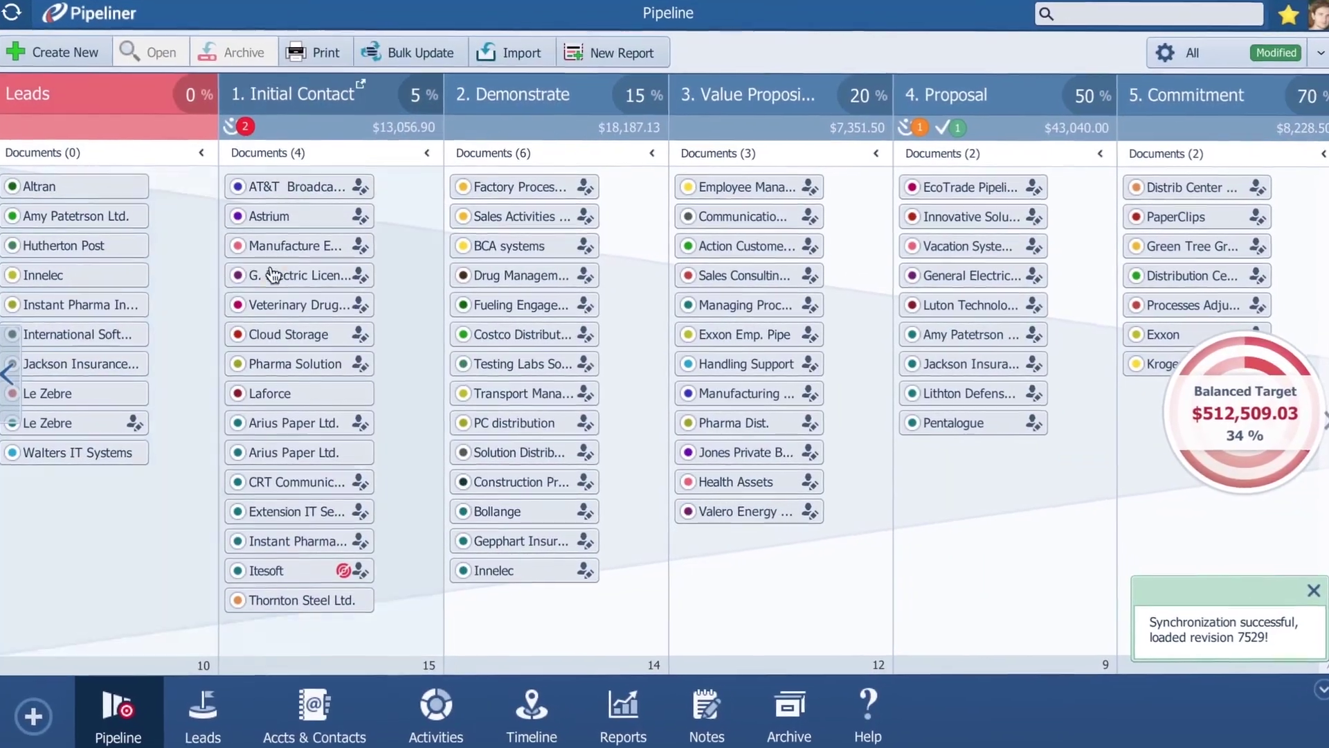
Add the $15,000 Extra Care product to the G. Electric Licences Renewal opportunity's Products & Services
double_click(273, 275)
text(7560)
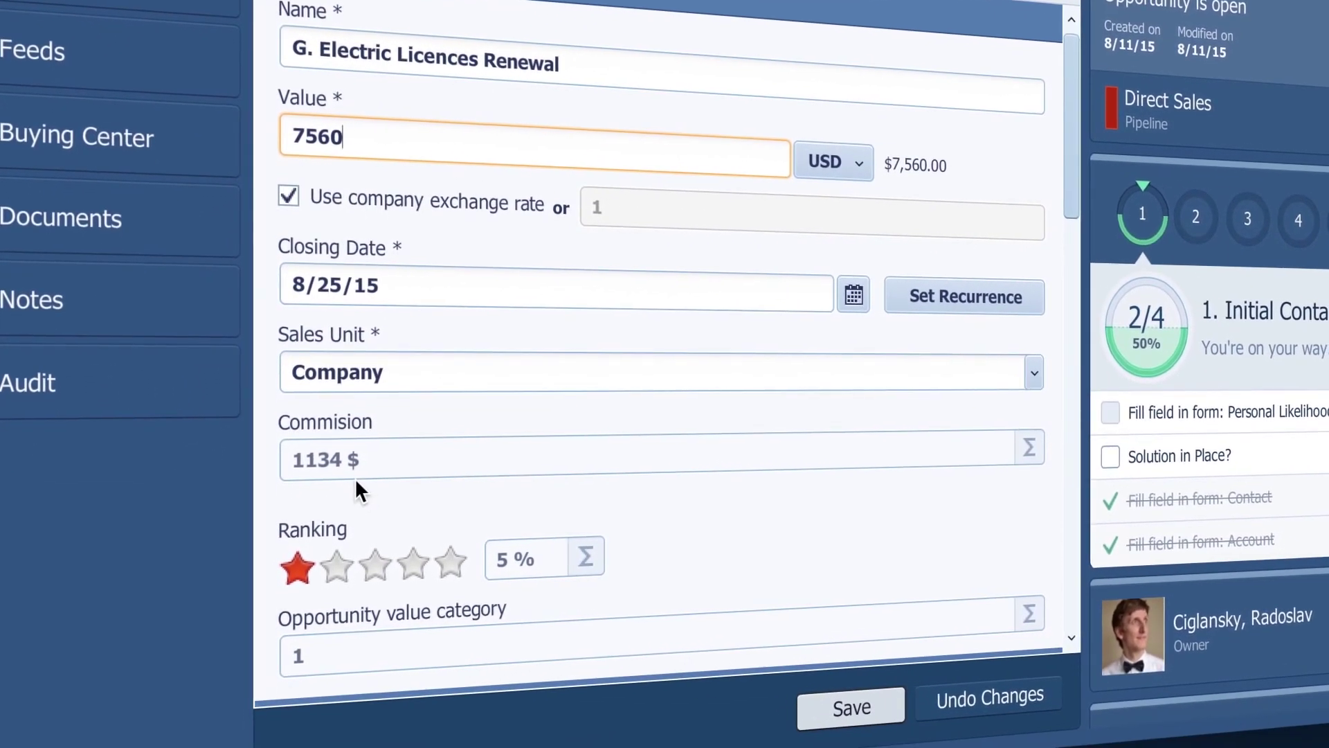
mouse_move(1115, 177)
mouse_down()
mouse_move(1168, 269)
mouse_move(1167, 589)
mouse_up()
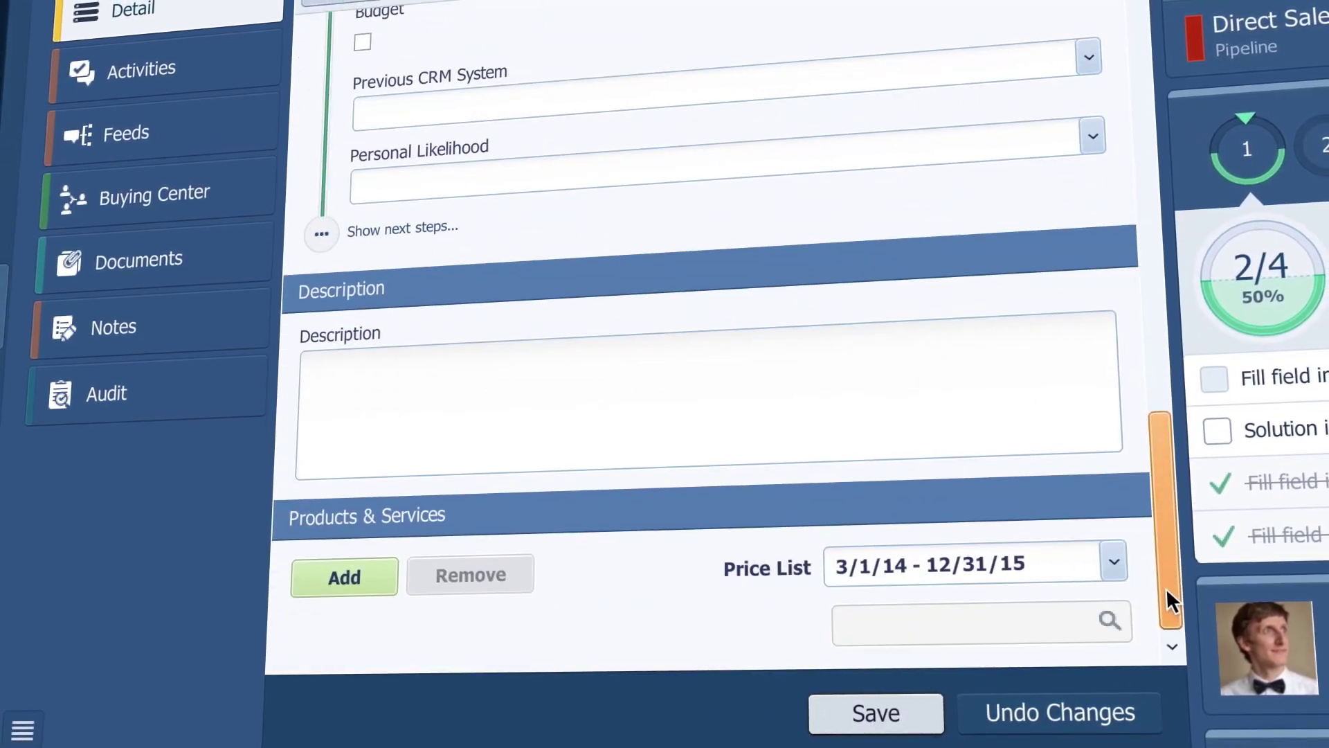
click(350, 585)
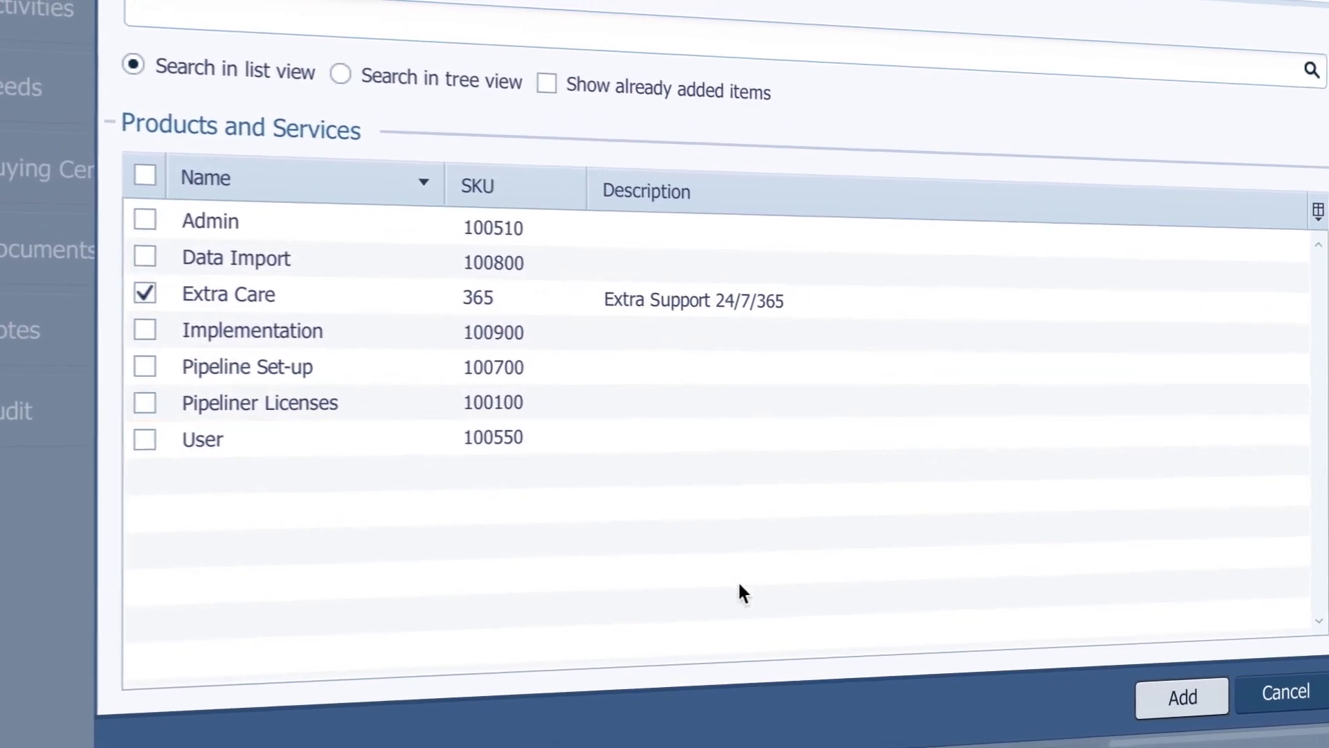
click(1104, 720)
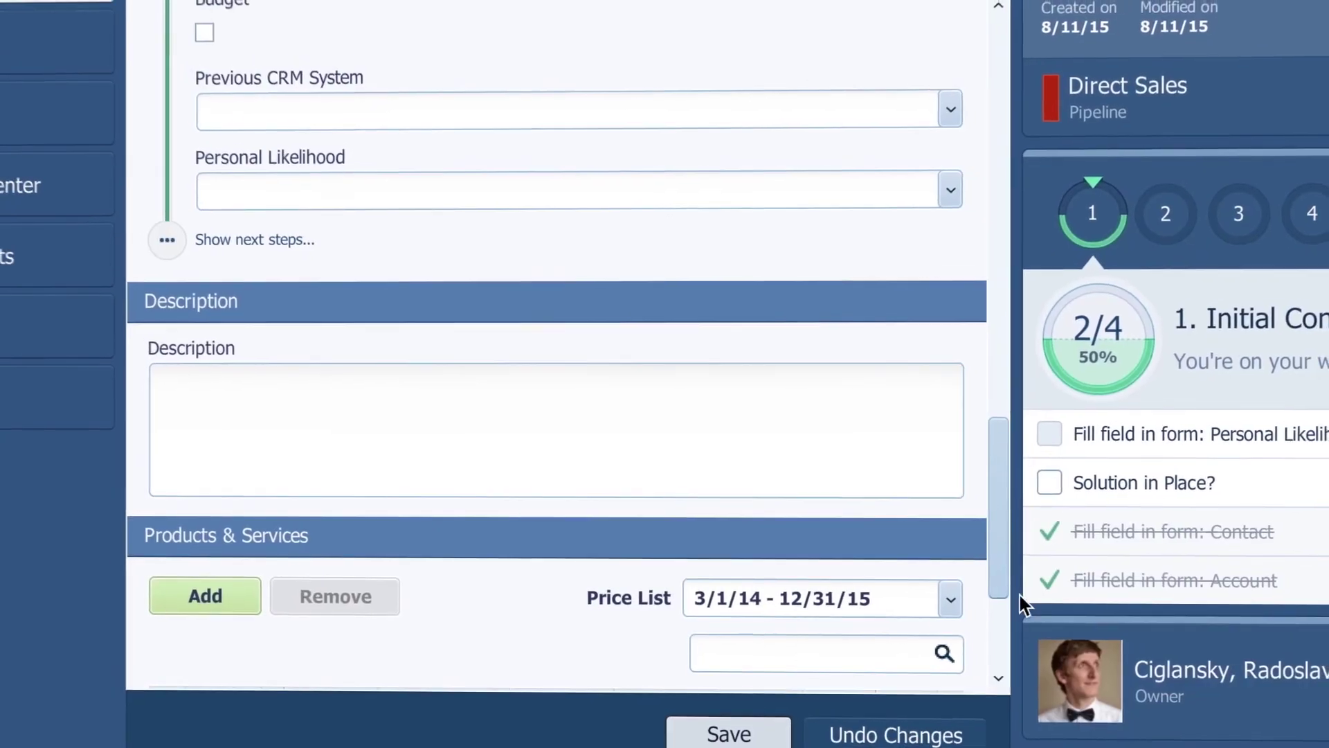